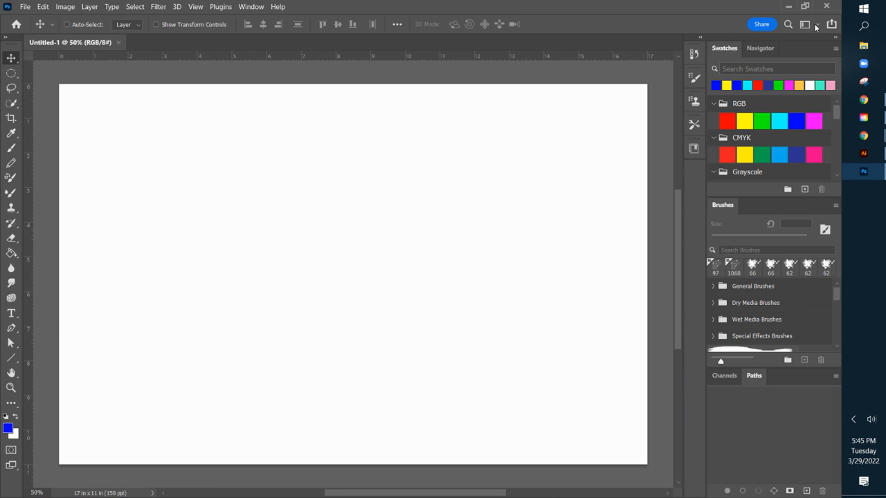
Choose the Painting workspace, show the Layers panel and dock it between the Brushes and Paths panels
click(808, 25)
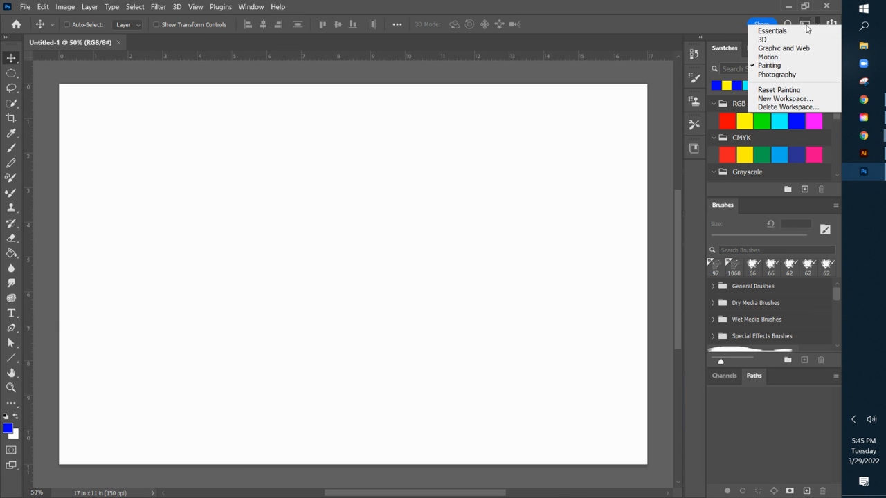
click(787, 66)
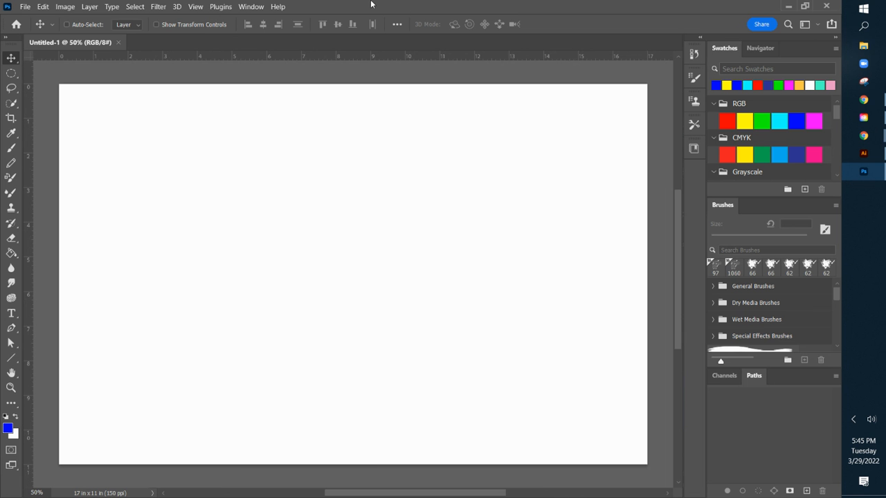
click(251, 7)
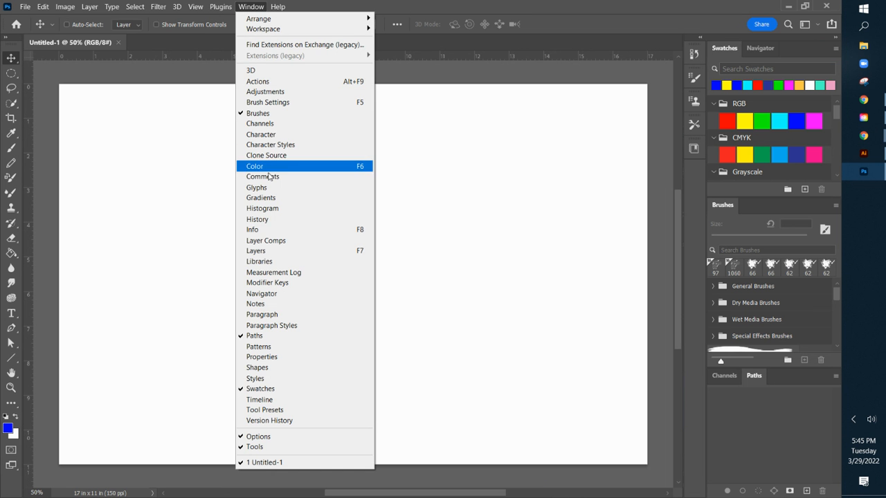
click(264, 251)
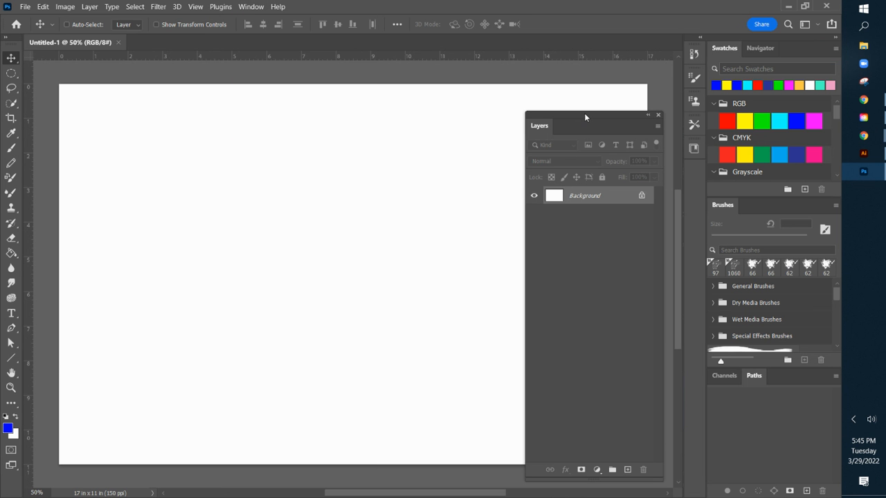
mouse_move(586, 112)
mouse_down()
mouse_move(620, 131)
mouse_move(783, 363)
mouse_move(771, 360)
mouse_up()
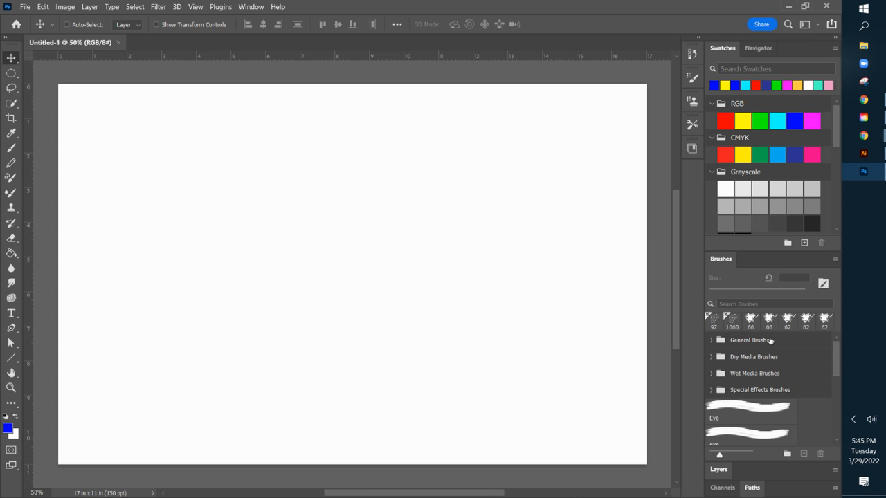
Close the Brushes panel and expand the collapsed Layers panel
scroll(770, 339, down, 1)
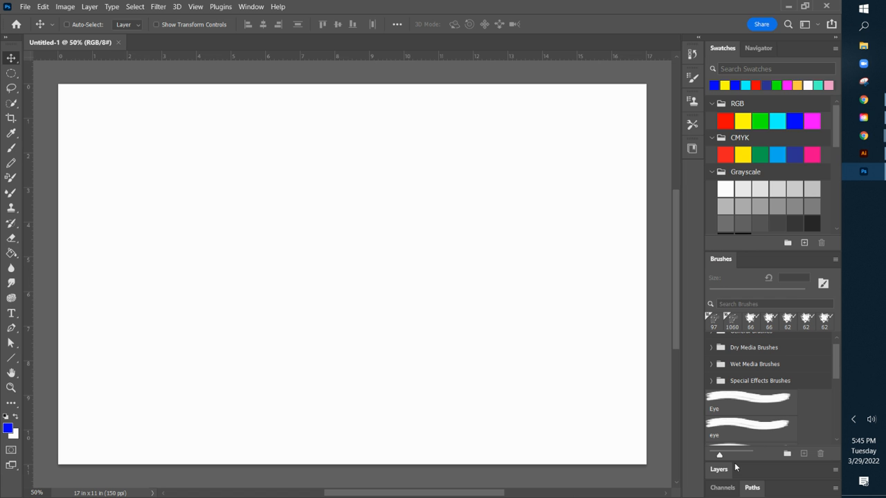
click(836, 259)
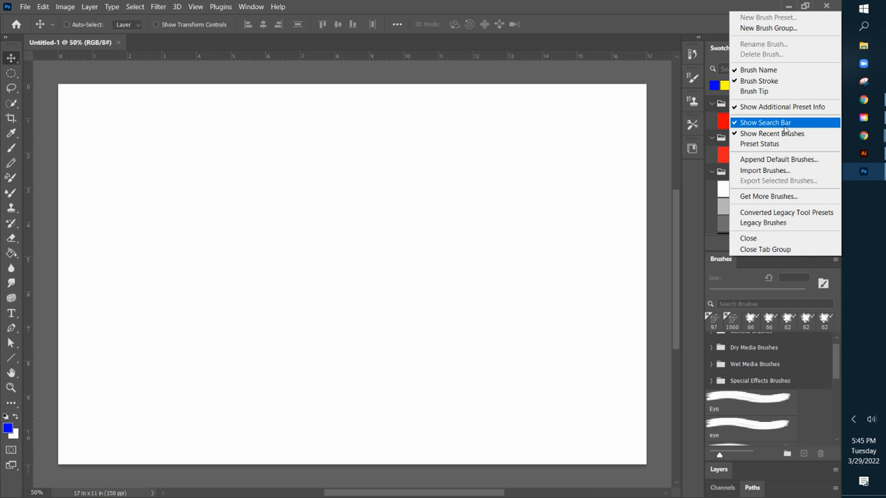
click(780, 238)
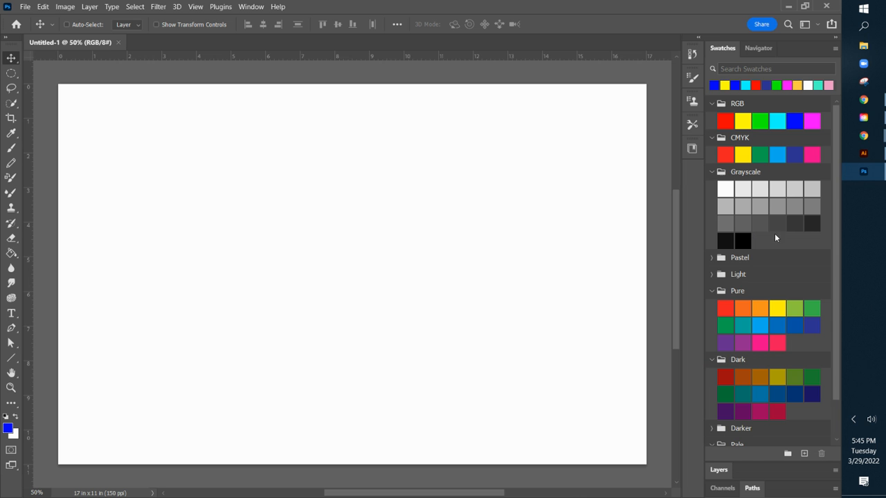
click(719, 470)
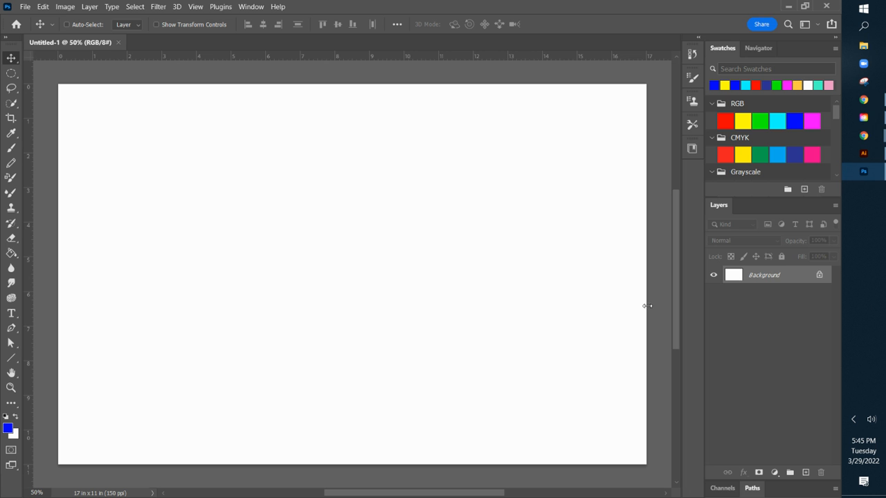
Add a new empty layer above the Background and activate the Brush tool
click(805, 472)
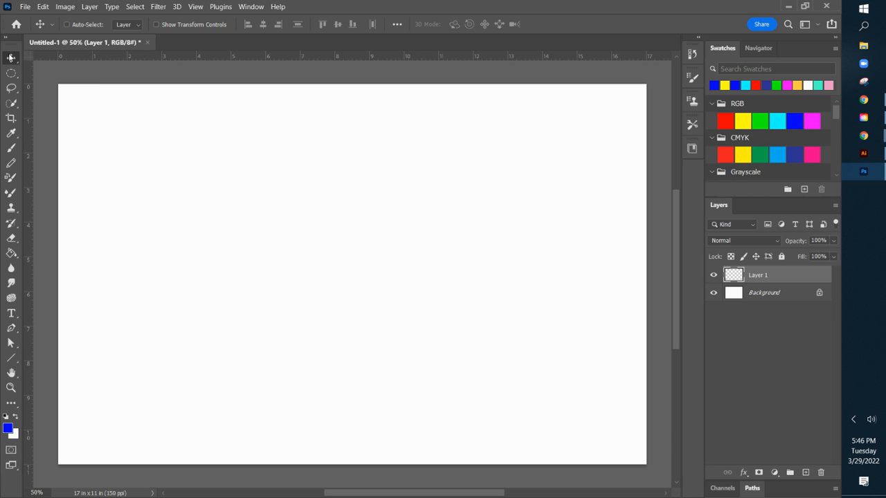
click(14, 150)
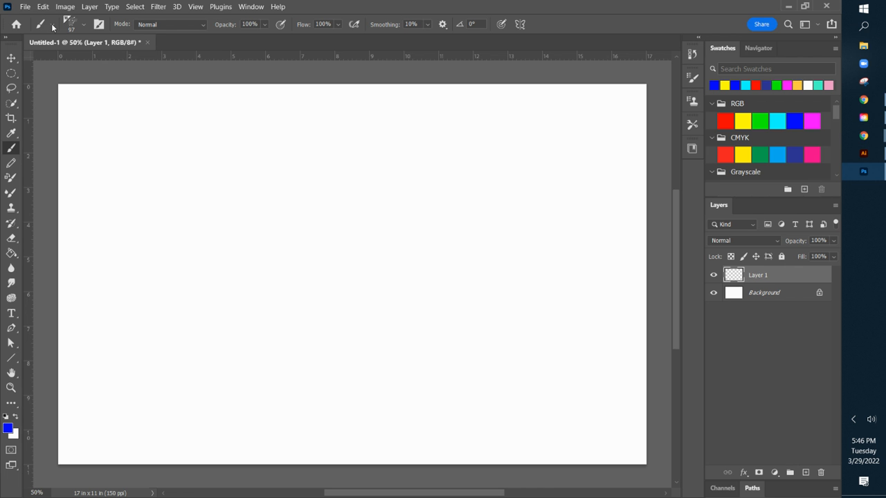
click(85, 24)
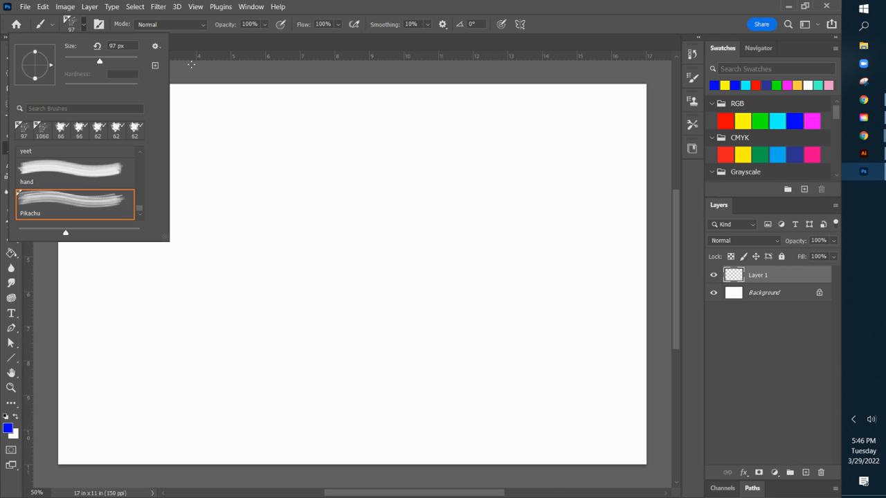
click(190, 70)
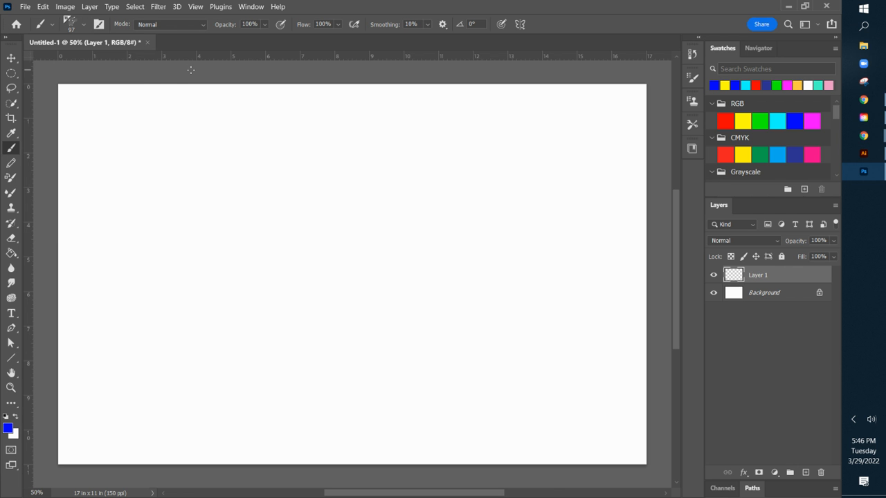
Set up the hard round 30 px brush tip with 1% spacing and Shape Dynamics turned off
click(99, 24)
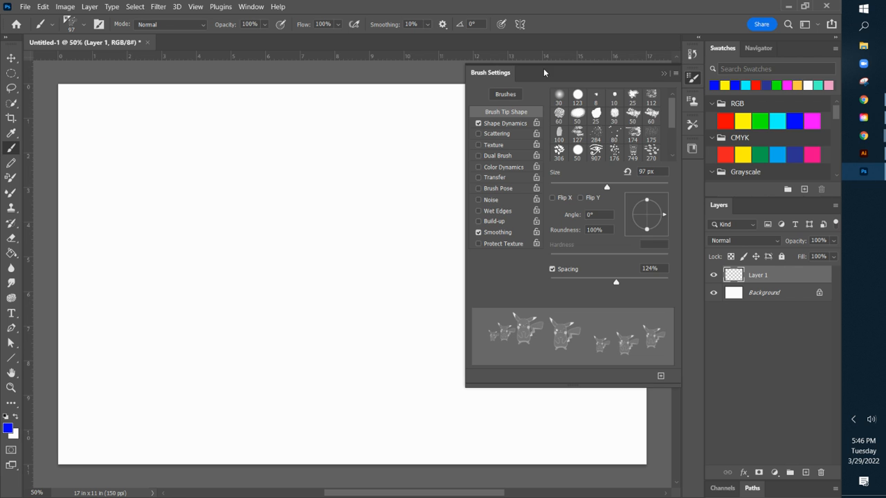
click(692, 78)
click(692, 78)
drag(673, 121, 672, 143)
click(577, 151)
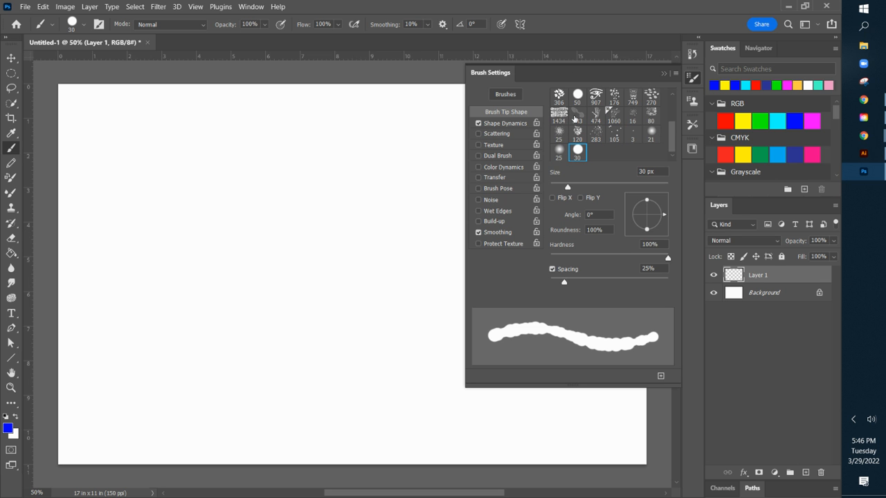
drag(564, 282, 543, 281)
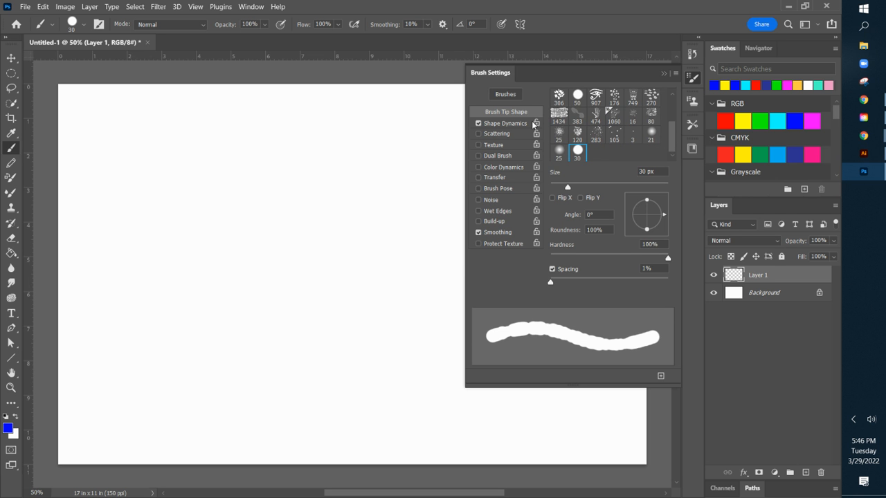
click(478, 123)
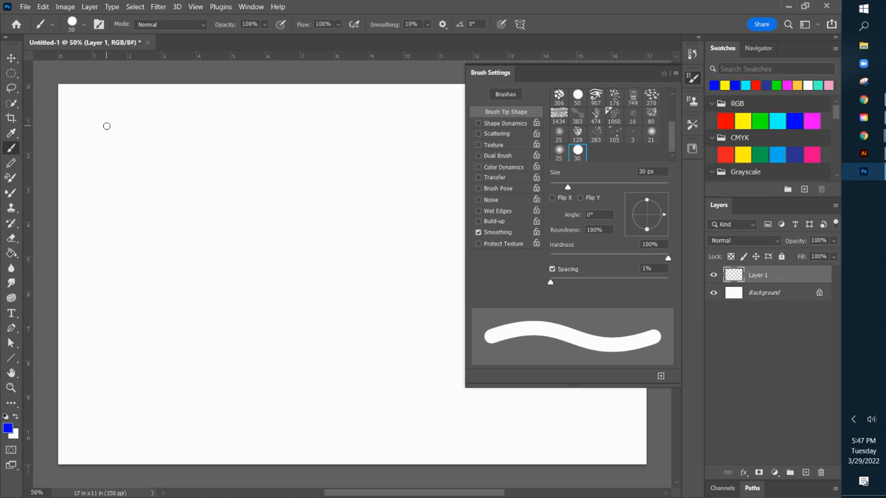
Paint a wavy blue stroke at 30 px, and a thicker one below it at 74 px
mouse_move(106, 126)
mouse_down()
mouse_move(145, 128)
mouse_move(235, 160)
mouse_move(270, 146)
mouse_up()
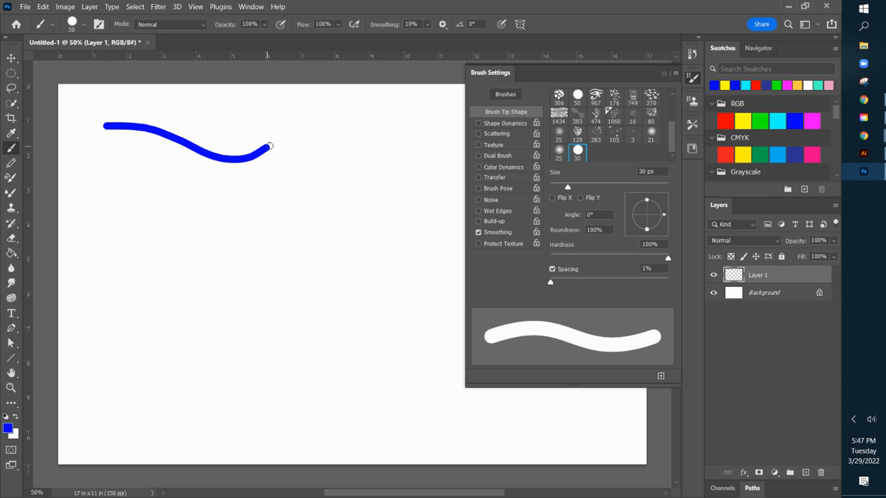
drag(569, 187, 585, 191)
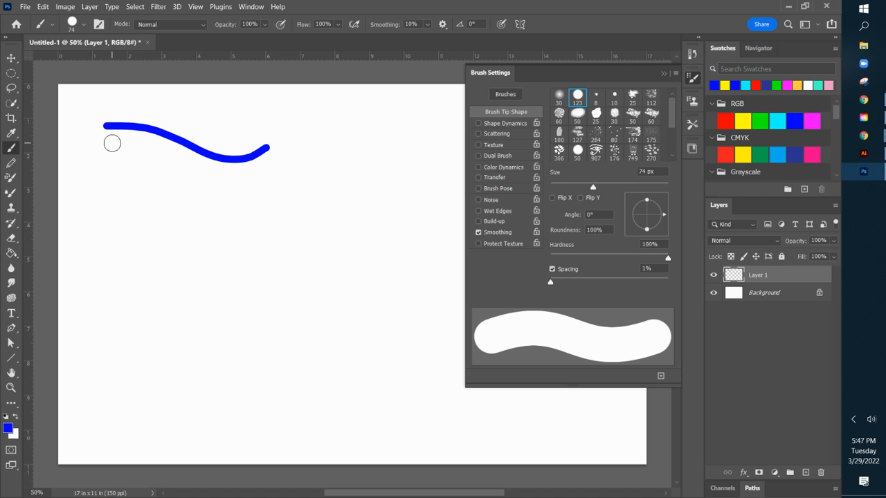
mouse_move(112, 143)
mouse_down()
mouse_move(247, 180)
mouse_move(277, 173)
mouse_up()
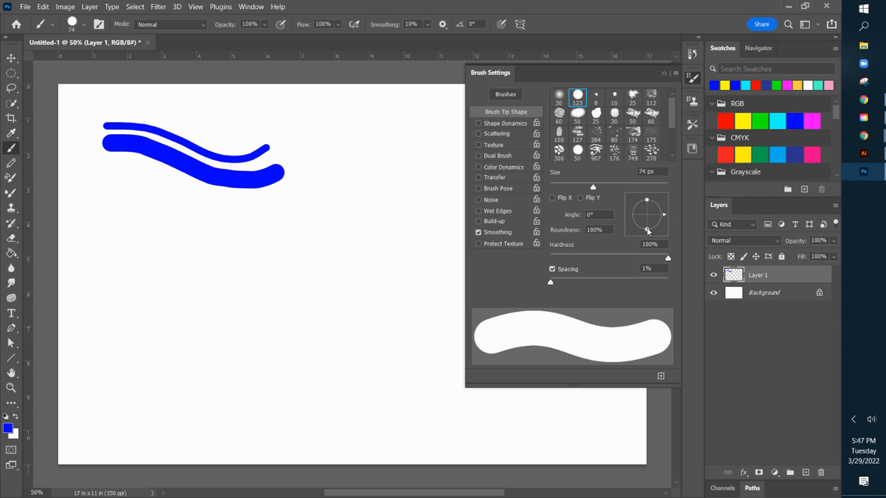
Flatten the brush tip to 12% roundness and rotate it to a 43° angle
drag(665, 216, 662, 210)
drag(653, 228, 648, 216)
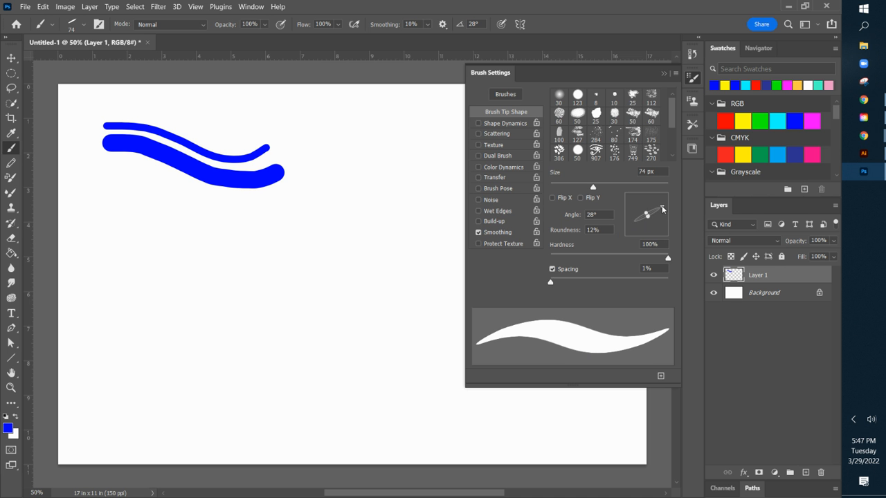
mouse_move(663, 210)
mouse_down()
mouse_move(657, 222)
mouse_move(638, 225)
mouse_move(645, 206)
mouse_move(658, 205)
mouse_up()
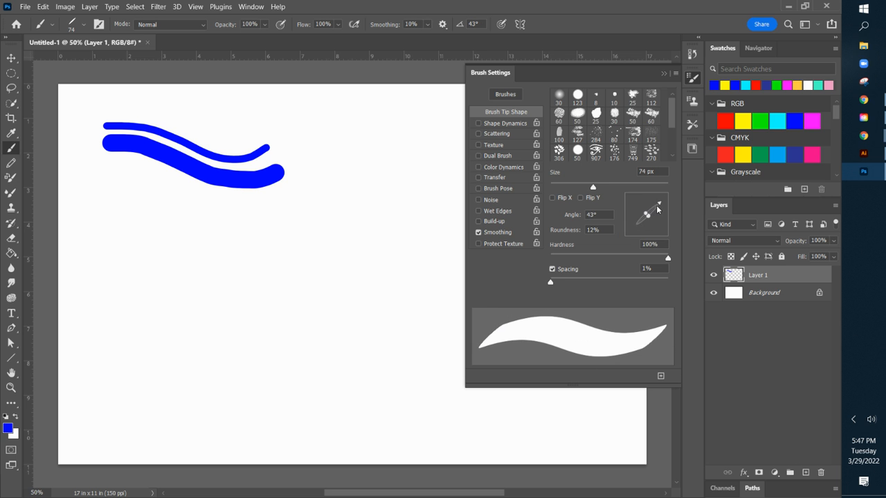
Toggle Flip X and Flip Y on and back off, and paint a curved stroke with the angled tip below the others
click(552, 198)
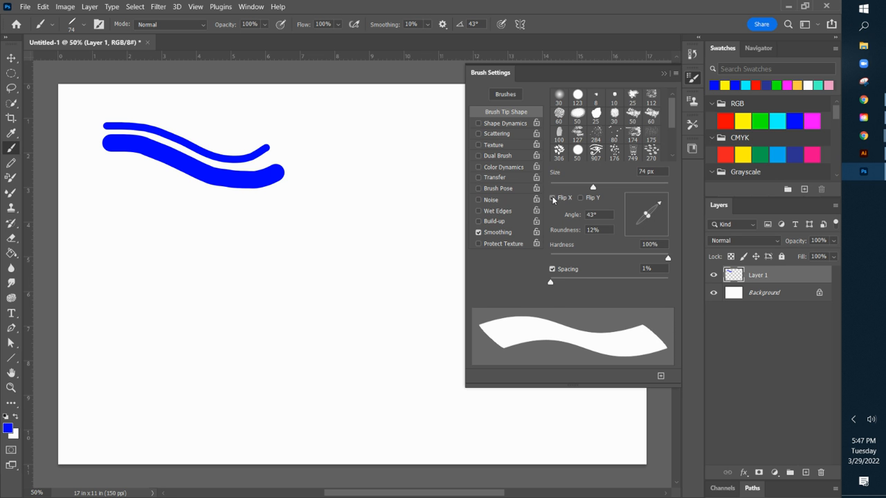
click(553, 199)
click(553, 199)
click(581, 198)
click(554, 199)
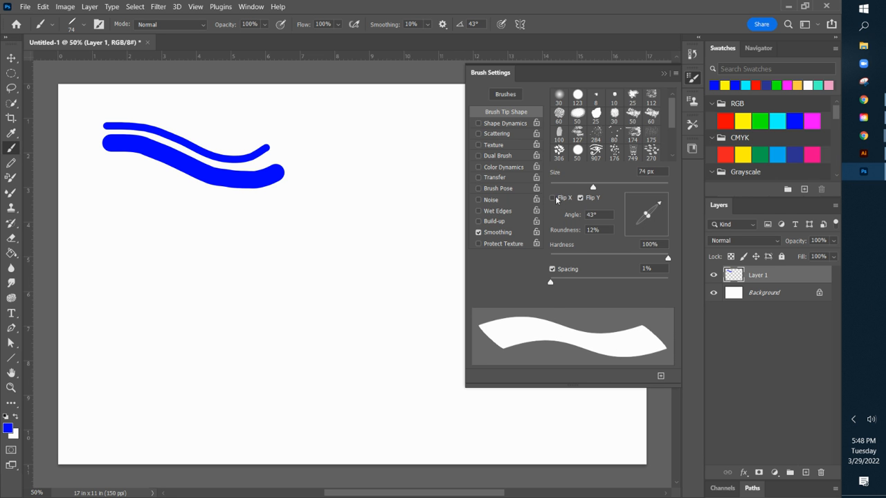
click(580, 198)
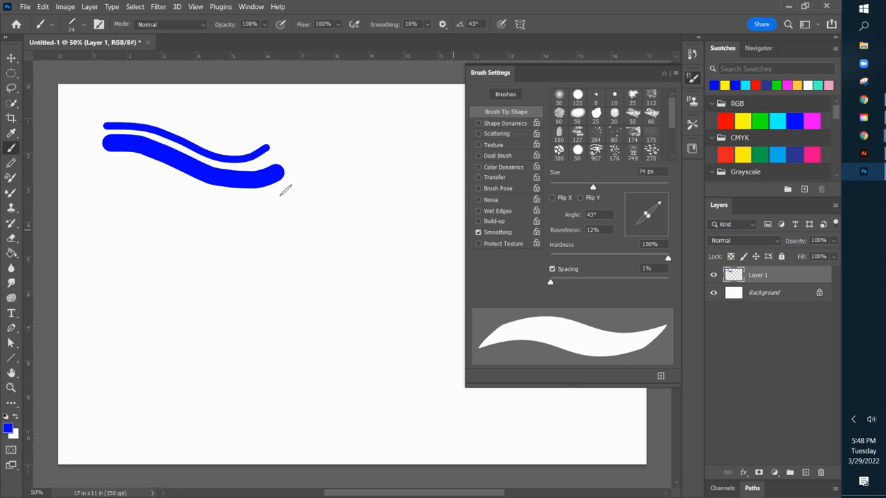
mouse_move(113, 171)
mouse_down()
mouse_move(176, 212)
mouse_move(231, 233)
mouse_move(303, 200)
mouse_move(314, 175)
mouse_up()
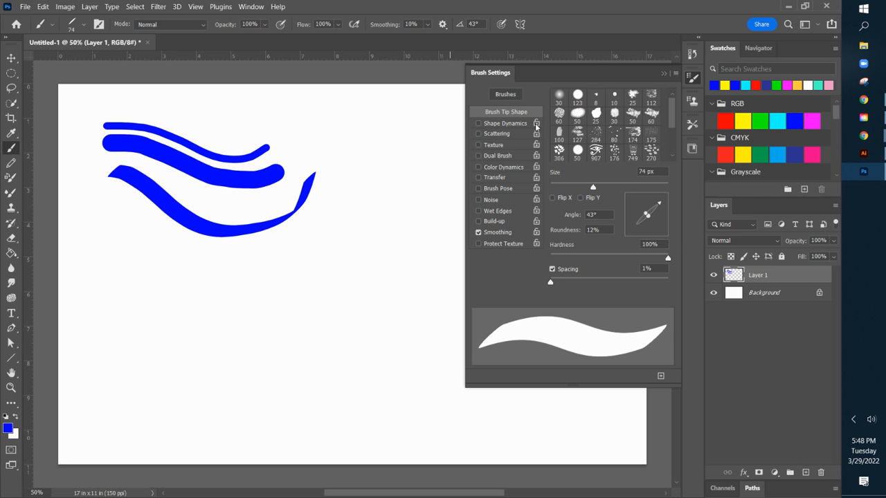
Paint two softer curved strokes below the last one, with brush hardness at 49% and at 0%
drag(669, 260, 606, 258)
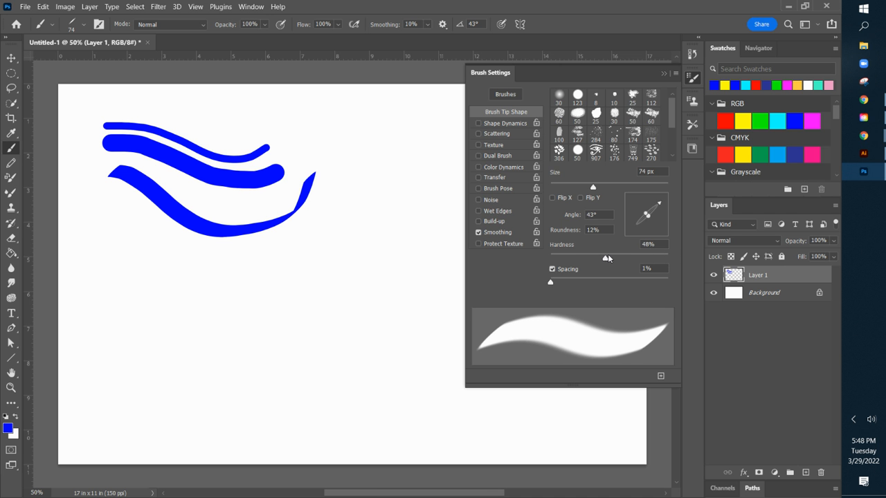
mouse_move(104, 188)
mouse_down()
mouse_move(172, 238)
mouse_move(219, 251)
mouse_move(293, 244)
mouse_move(321, 214)
mouse_up()
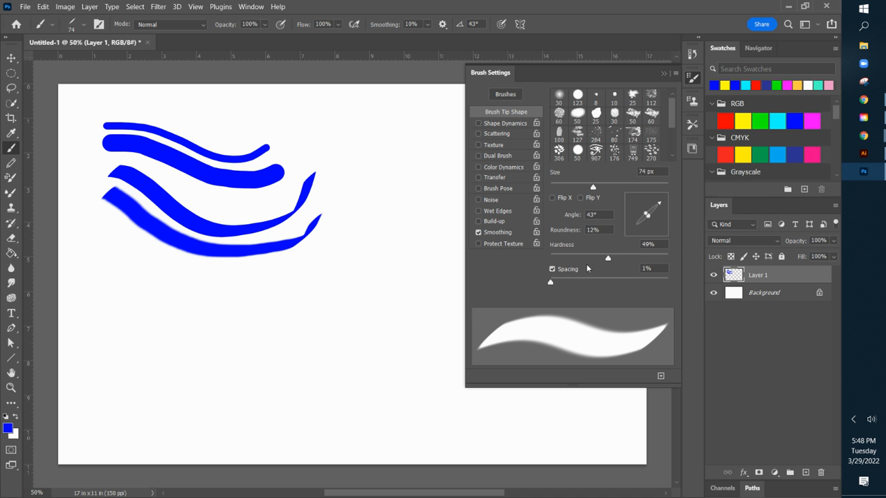
drag(608, 258, 550, 258)
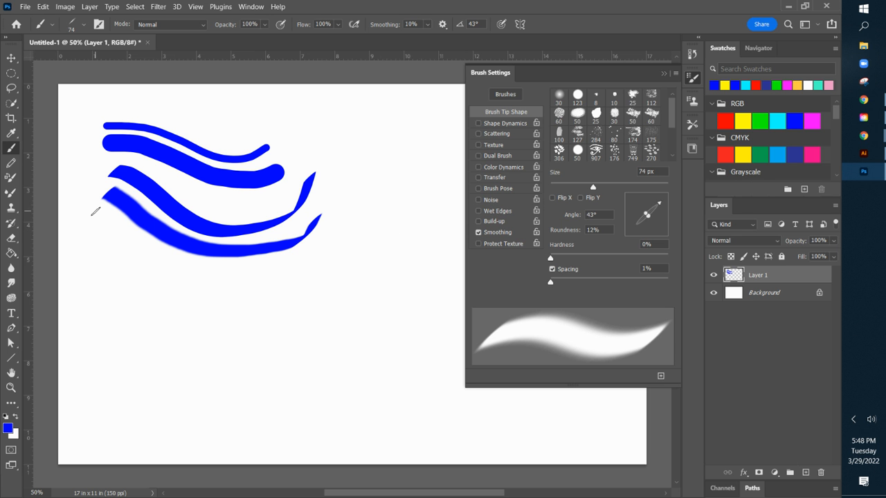
mouse_move(96, 211)
mouse_down()
mouse_move(139, 255)
mouse_move(171, 272)
mouse_move(279, 274)
mouse_move(315, 258)
mouse_up()
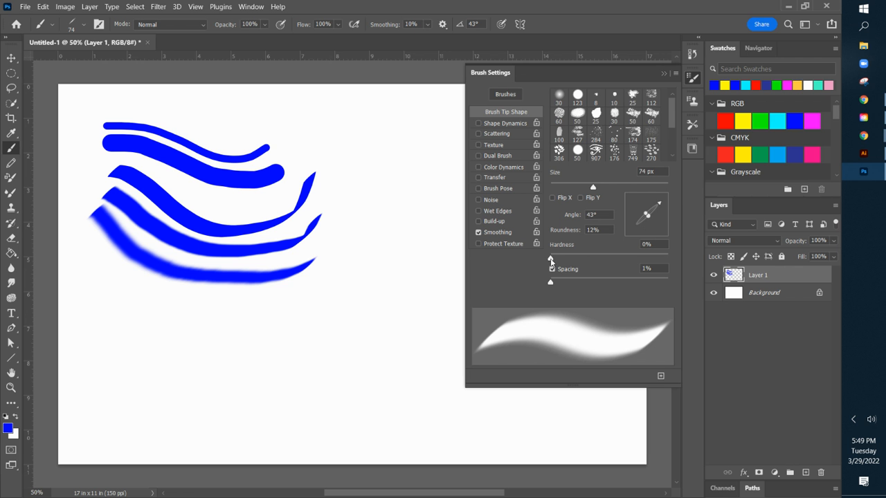
Set the brush hardness to 100% and spacing to 97%, and paint a serrated stroke below the soft ones
drag(580, 259, 635, 260)
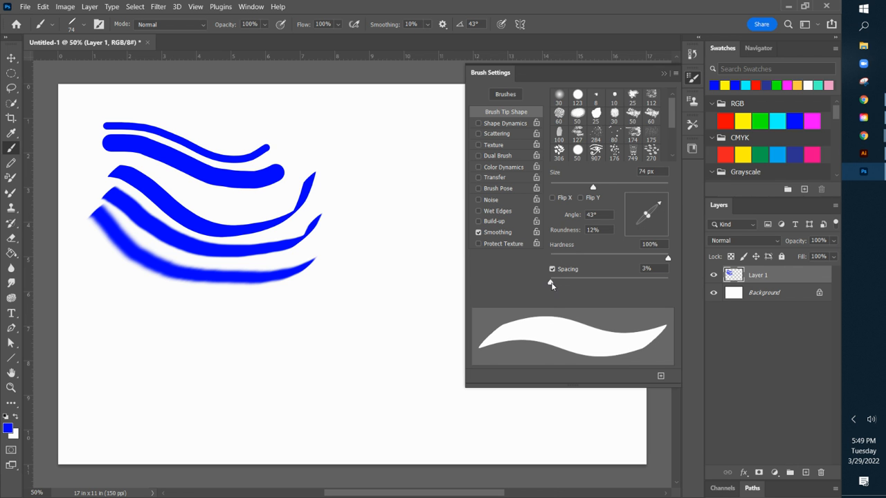
drag(552, 284, 608, 280)
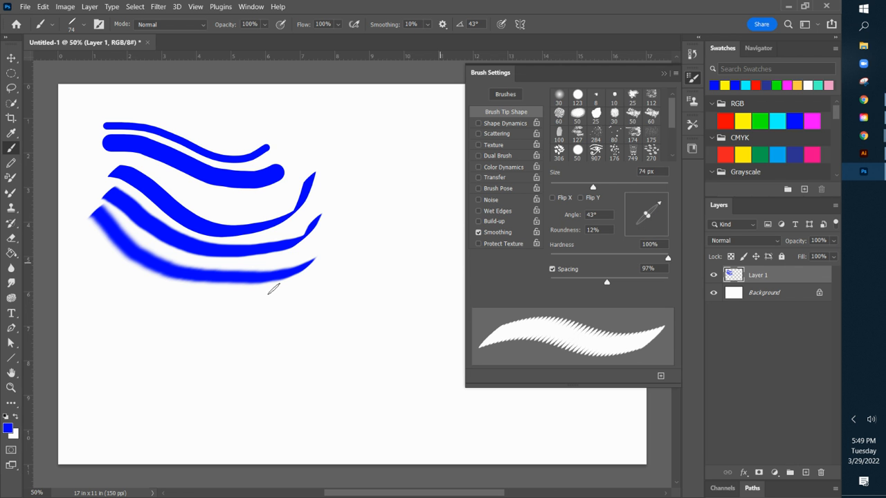
mouse_move(95, 265)
mouse_down()
mouse_move(150, 296)
mouse_move(215, 298)
mouse_move(256, 315)
mouse_move(289, 301)
mouse_up()
Set the brush spacing to 278% and paint a long looping dashed stroke with three short diagonal strokes beside its start
drag(608, 281, 643, 286)
mouse_move(110, 313)
mouse_down()
mouse_move(200, 346)
mouse_move(253, 333)
mouse_move(287, 341)
mouse_move(336, 320)
mouse_move(336, 285)
mouse_move(356, 271)
mouse_move(375, 284)
mouse_move(372, 314)
mouse_move(354, 332)
mouse_move(364, 365)
mouse_move(395, 352)
mouse_up()
mouse_move(104, 327)
mouse_down()
mouse_move(163, 356)
mouse_move(96, 334)
mouse_move(138, 357)
mouse_move(149, 377)
mouse_up()
drag(79, 337, 129, 395)
drag(78, 354, 110, 407)
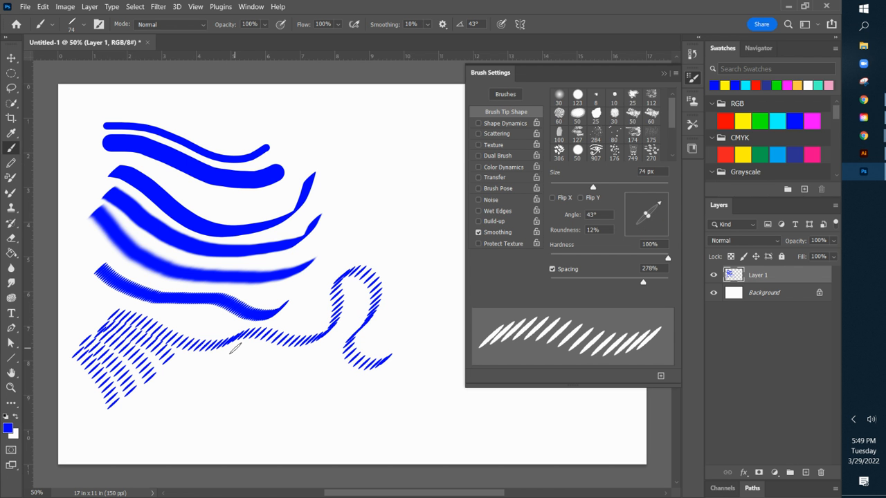
Undo the practice brush strokes on Layer 1 one after another
key(ctrl+z)
key(ctrl+z)
key(ctrl+z)
key(ctrl+z)
key(ctrl+z)
key(ctrl+z)
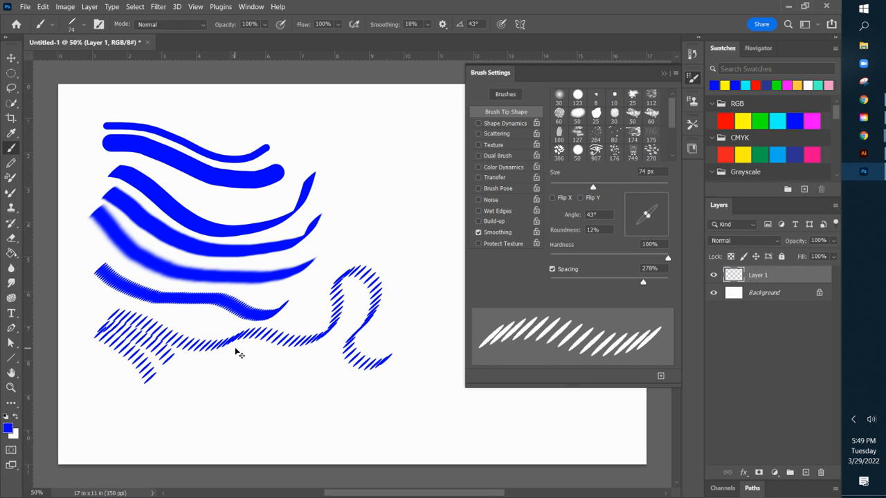
key(ctrl+z)
key(ctrl+z)
key(ctrl+z)
key(ctrl+z)
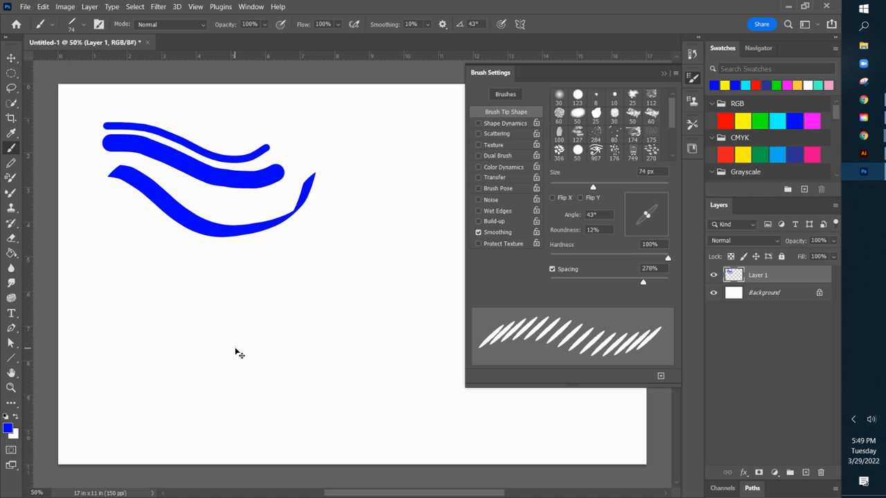
Undo the three remaining blue curved strokes so Layer 1 is empty
key(ctrl+z)
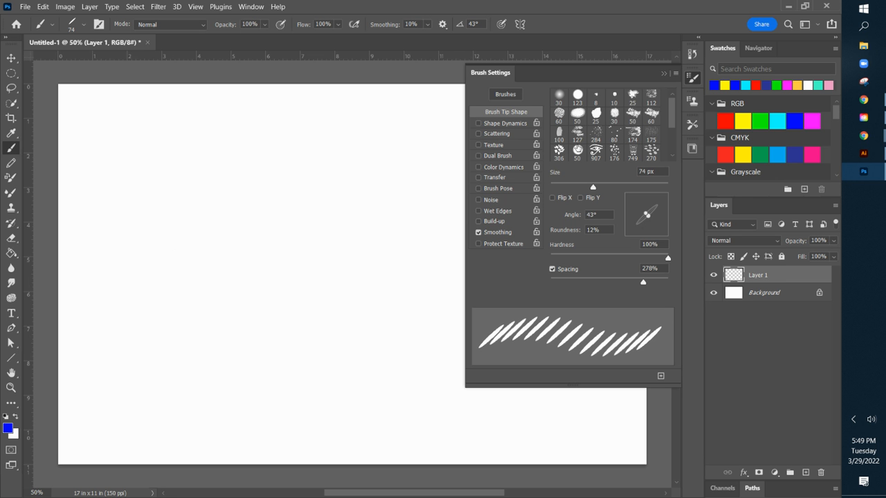
Try one stamp each of the 907 px eye tip and the 474 px hand tip on the canvas, undoing both
click(596, 151)
click(231, 188)
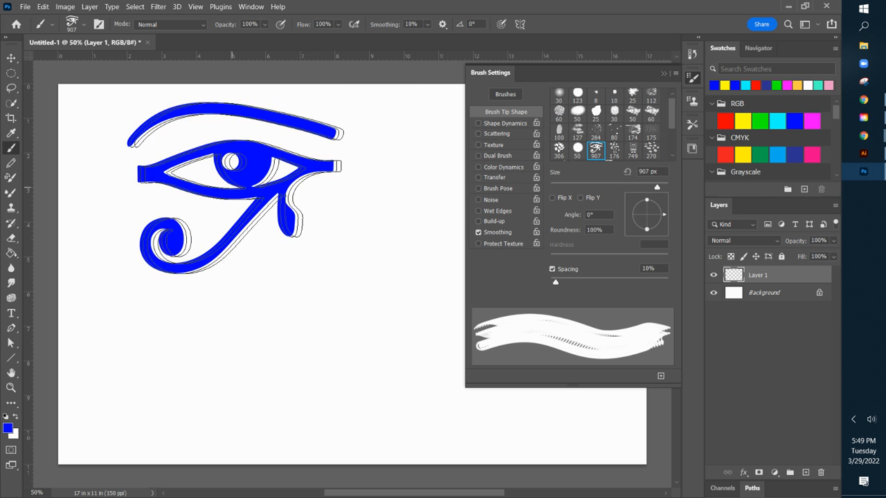
key(ctrl+z)
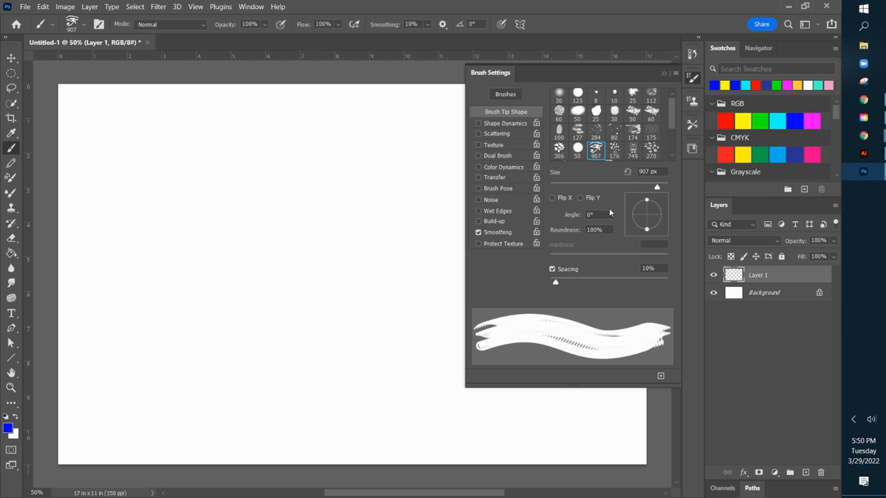
scroll(671, 126, down, 3)
click(596, 116)
click(185, 229)
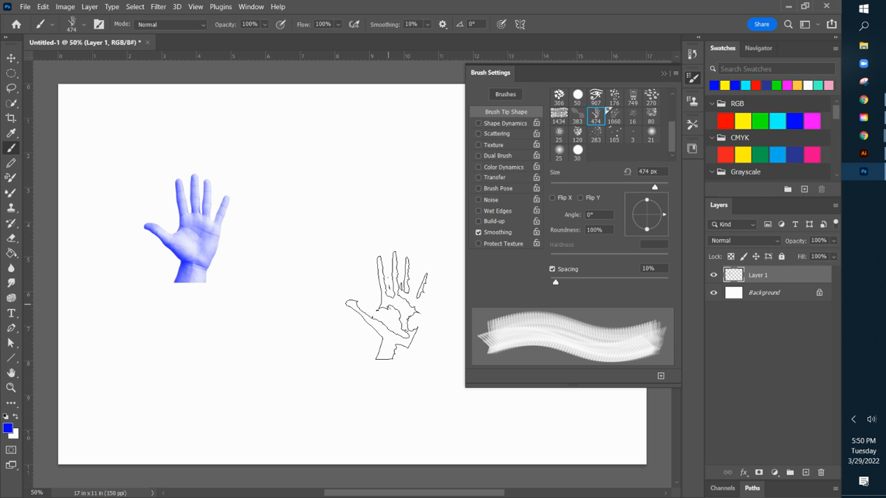
key(ctrl+z)
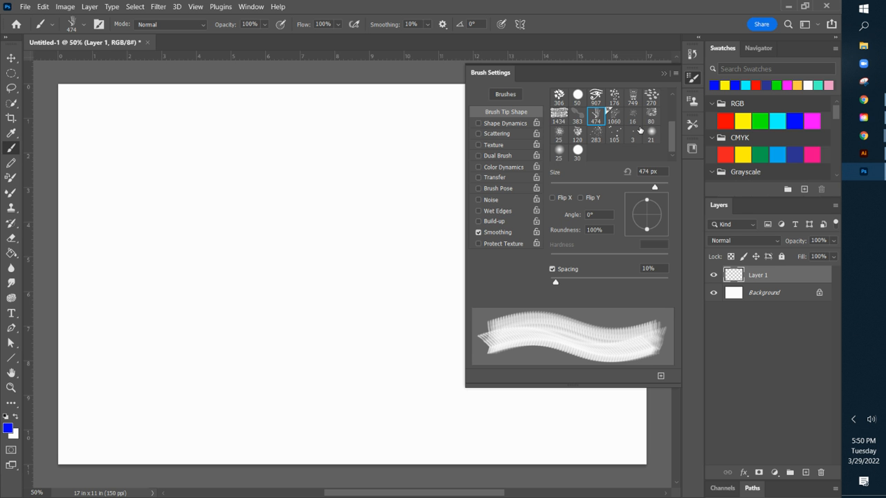
Choose the 30 px hard round brush tip and set its angle to 58°, roundness to 24% and spacing to 327%
scroll(671, 139, up, 1)
mouse_move(672, 140)
mouse_down()
mouse_move(669, 116)
mouse_move(616, 158)
mouse_up()
click(579, 151)
click(648, 204)
mouse_move(647, 206)
mouse_down()
mouse_move(663, 209)
mouse_move(656, 200)
mouse_up()
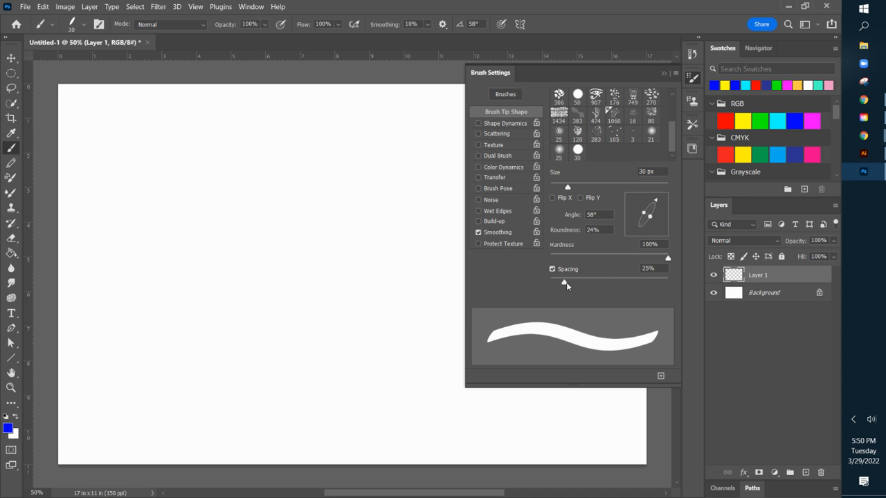
drag(580, 283, 646, 282)
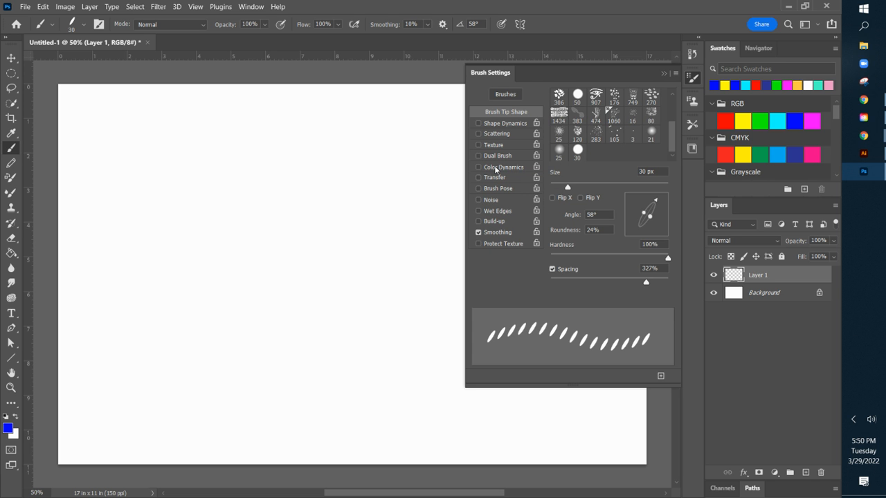
Enable Shape Dynamics with 0% size jitter and increase the brush tip size to 61 px
click(492, 124)
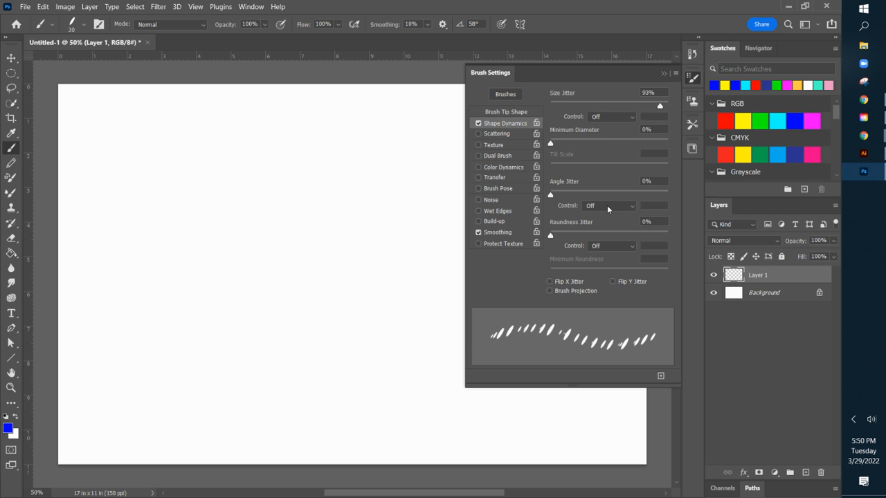
drag(660, 105, 551, 104)
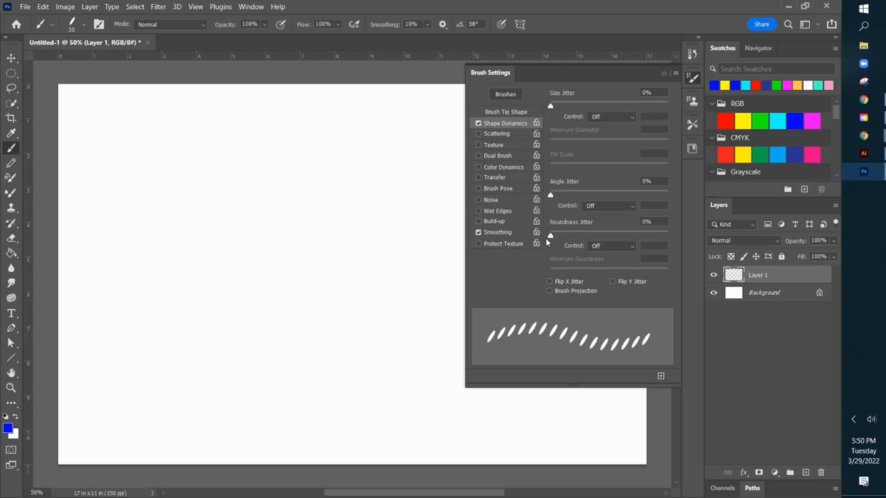
click(513, 111)
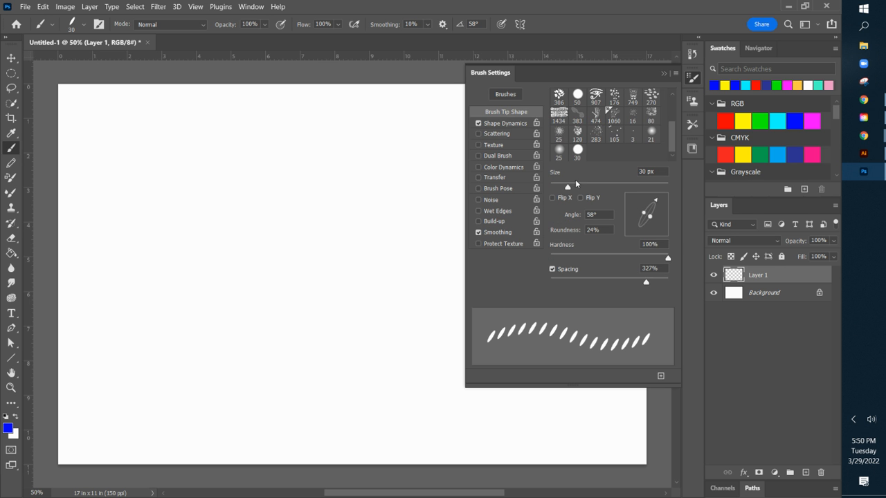
drag(568, 188, 586, 190)
Set size jitter to 100% and minimum diameter to 32%, and paint a wavy dashed stroke across the upper-left part of the canvas
click(507, 124)
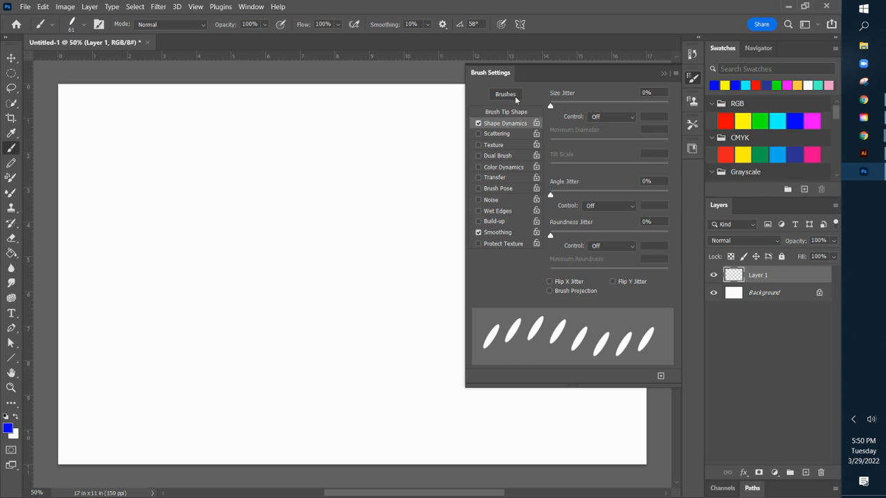
drag(551, 108, 674, 104)
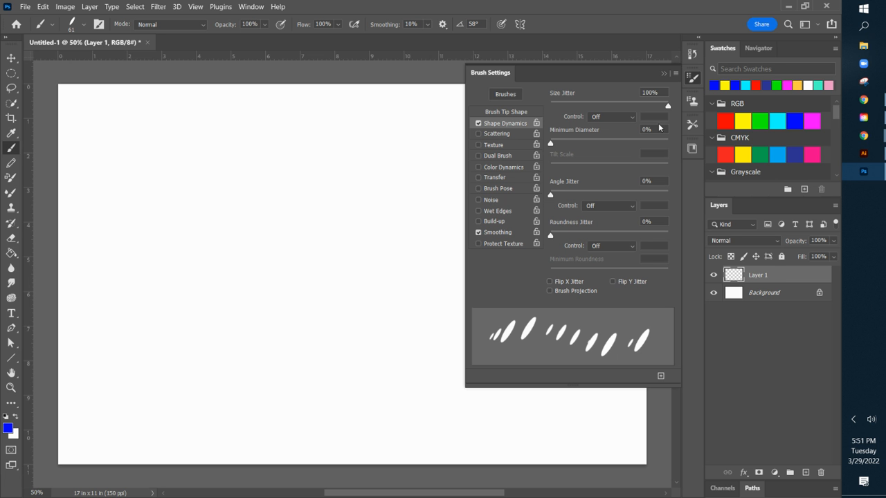
mouse_move(667, 106)
mouse_down()
mouse_move(599, 104)
mouse_move(675, 107)
mouse_up()
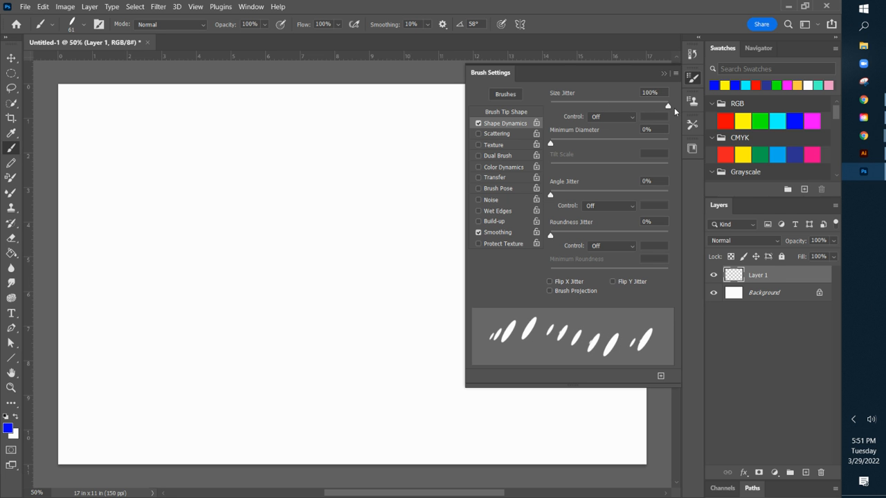
drag(551, 147, 588, 147)
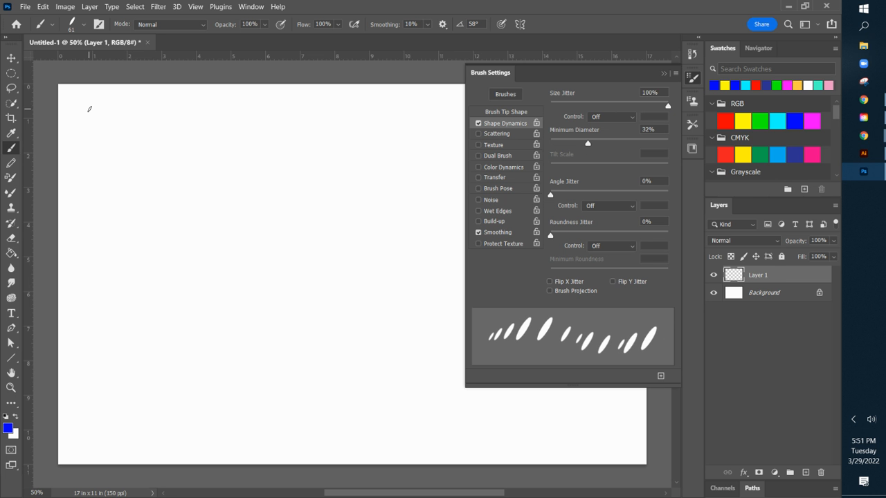
mouse_move(88, 109)
mouse_down()
mouse_move(167, 151)
mouse_move(242, 145)
mouse_move(288, 164)
mouse_move(329, 161)
mouse_up()
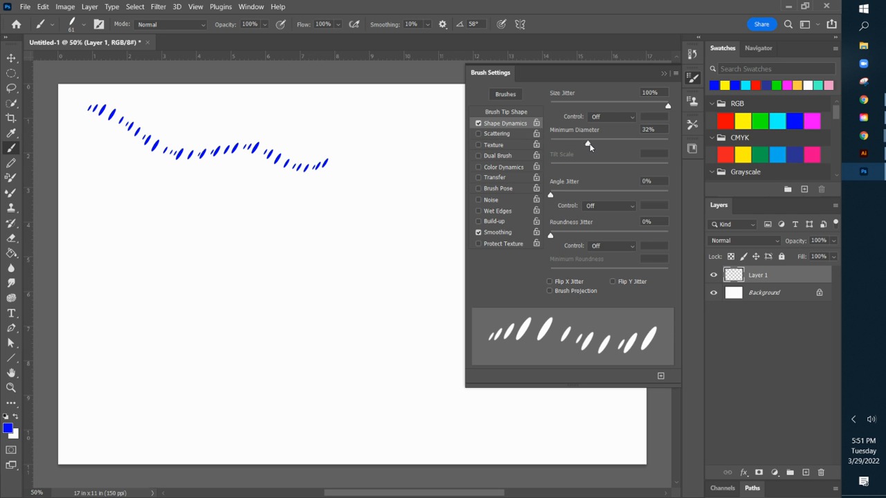
With minimum diameter at 23%, paint two dashed strokes at 9% angle jitter and one at 40% below the first
mouse_move(588, 144)
mouse_down()
mouse_move(678, 148)
mouse_move(578, 145)
mouse_up()
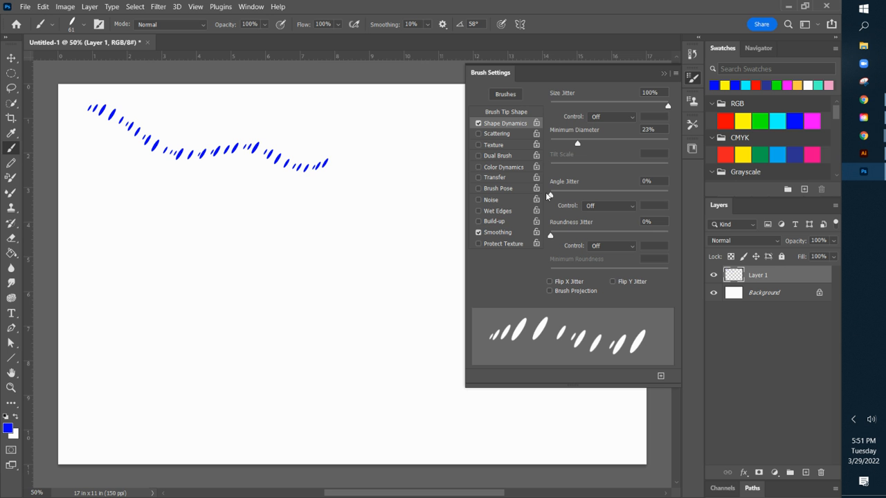
drag(551, 197, 561, 199)
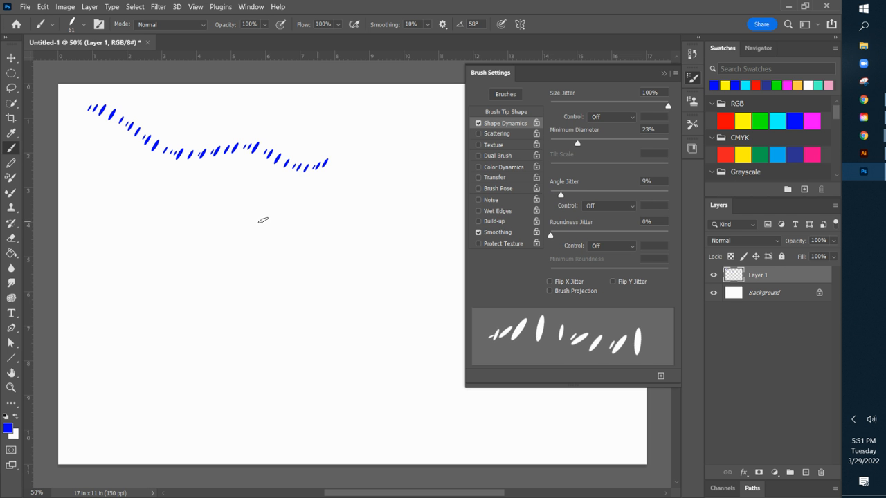
mouse_move(89, 129)
mouse_down()
mouse_move(178, 169)
mouse_move(239, 172)
mouse_move(315, 193)
mouse_move(355, 188)
mouse_up()
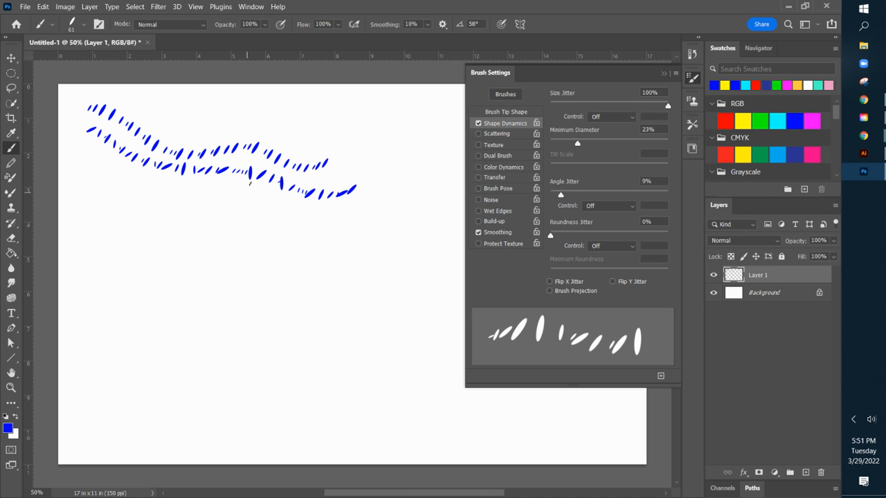
mouse_move(80, 141)
mouse_down()
mouse_move(113, 165)
mouse_move(166, 178)
mouse_move(350, 208)
mouse_up()
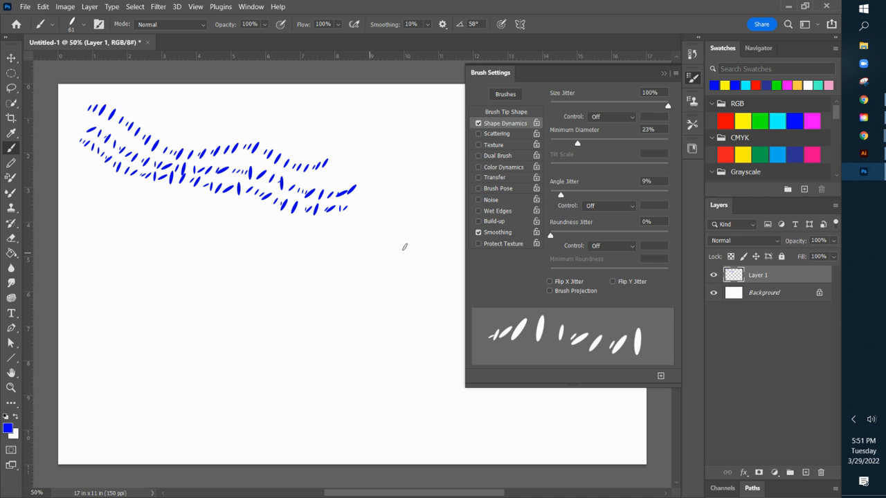
drag(561, 197, 599, 197)
mouse_move(69, 154)
mouse_down()
mouse_move(117, 192)
mouse_move(171, 192)
mouse_move(275, 240)
mouse_up()
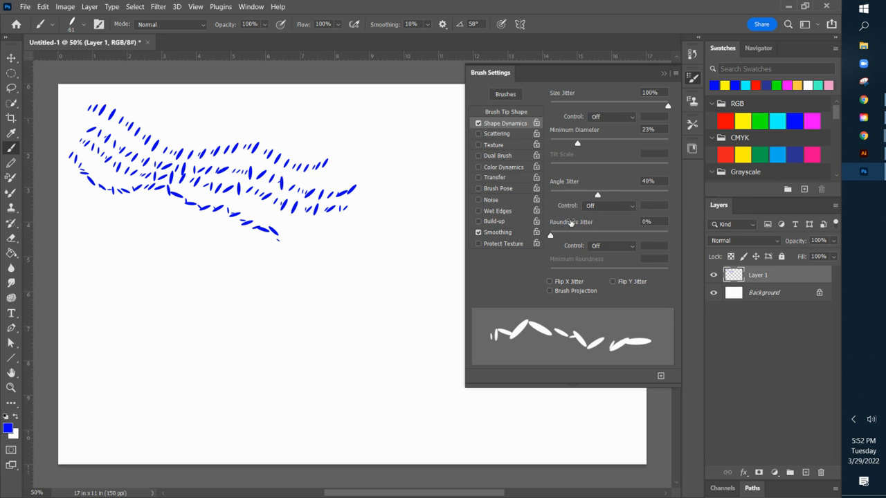
Reset angle and size jitter to 0%, and paint two strokes below the others, one at 100% roundness jitter and one at 50%
drag(600, 195, 542, 194)
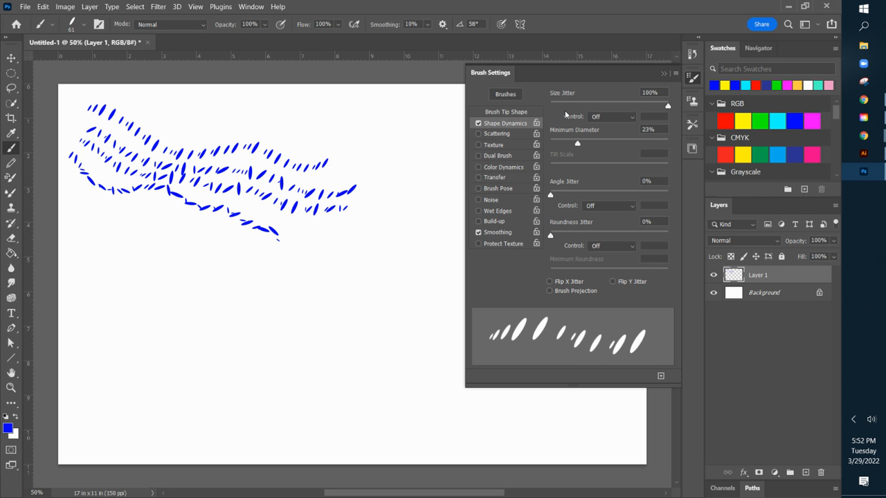
drag(668, 108, 529, 100)
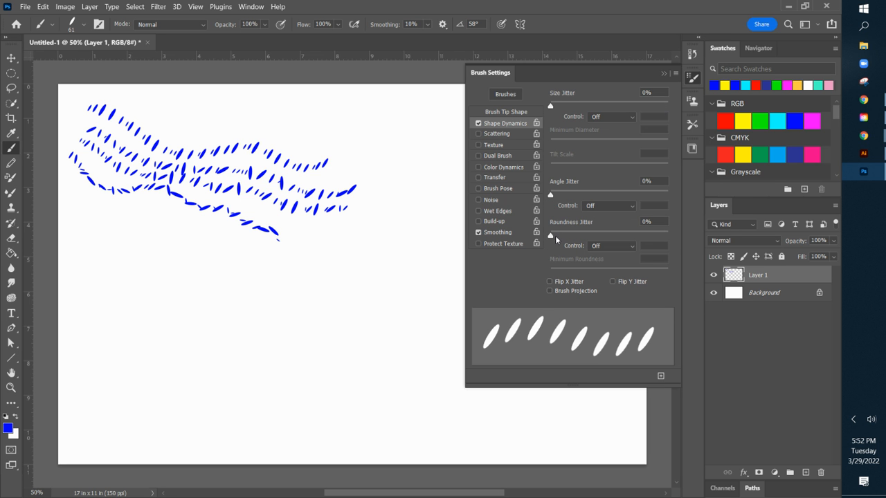
mouse_move(551, 237)
mouse_down()
mouse_move(572, 239)
mouse_move(580, 268)
mouse_move(551, 273)
mouse_up()
drag(578, 236, 669, 240)
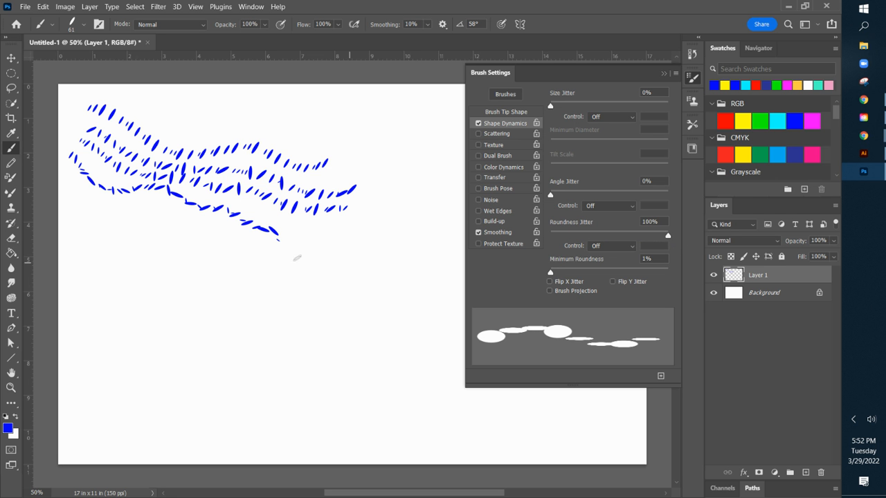
mouse_move(92, 209)
mouse_down()
mouse_move(125, 226)
mouse_move(193, 225)
mouse_move(225, 259)
mouse_move(296, 264)
mouse_move(295, 301)
mouse_up()
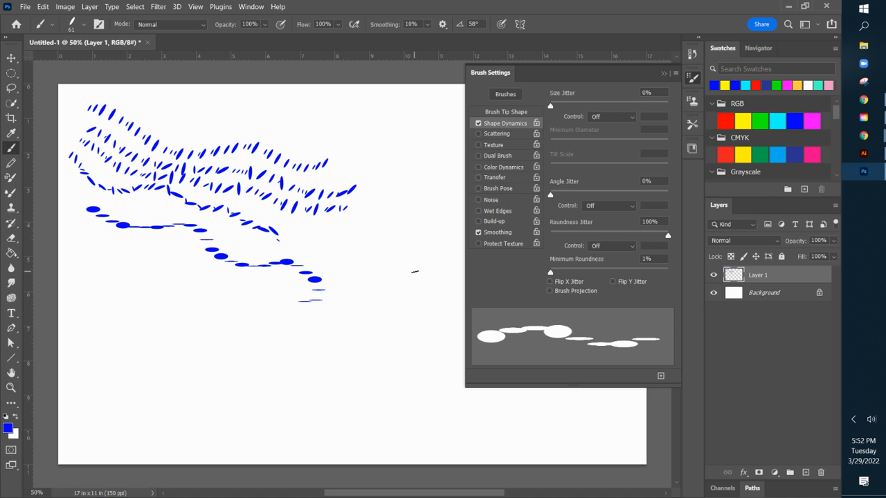
drag(669, 237, 609, 236)
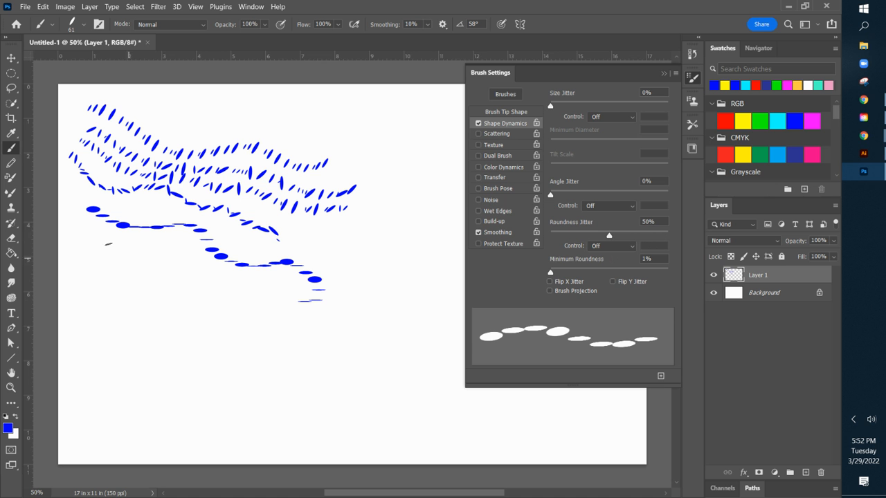
mouse_move(83, 229)
mouse_down()
mouse_move(123, 247)
mouse_move(175, 244)
mouse_move(189, 273)
mouse_move(267, 287)
mouse_up()
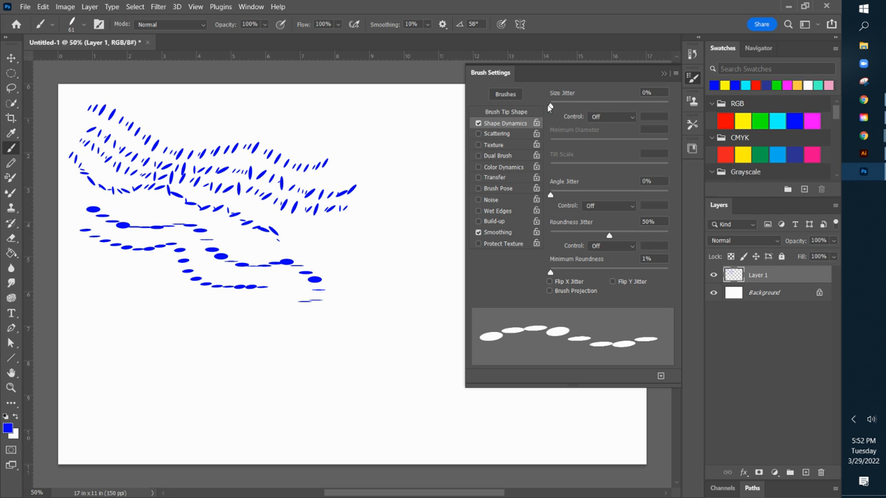
Set size jitter to 100% and minimum roundness to 20%, and paint long winding strokes lower down at 0% and 22% angle jitter
drag(551, 106, 682, 119)
drag(551, 273, 565, 273)
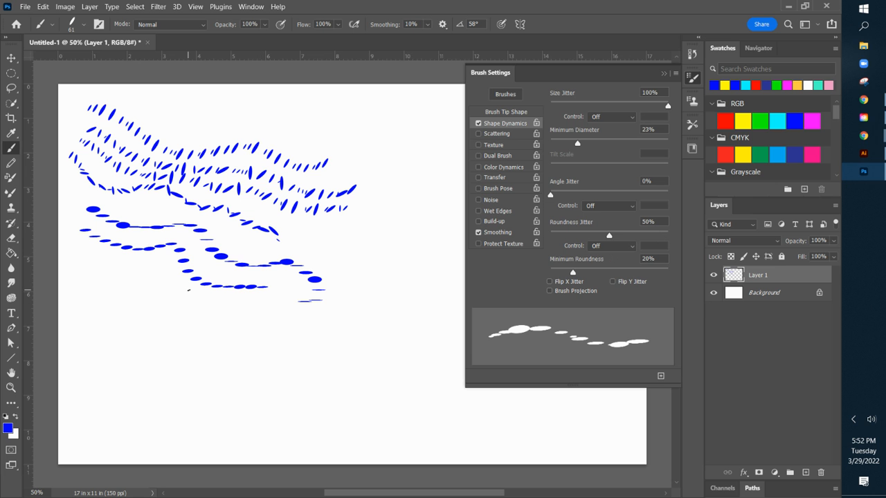
mouse_move(96, 265)
mouse_down()
mouse_move(135, 290)
mouse_move(183, 291)
mouse_move(186, 315)
mouse_move(223, 329)
mouse_move(256, 315)
mouse_move(293, 334)
mouse_move(357, 340)
mouse_move(311, 369)
mouse_move(237, 340)
mouse_move(186, 349)
mouse_move(164, 318)
mouse_move(125, 317)
mouse_up()
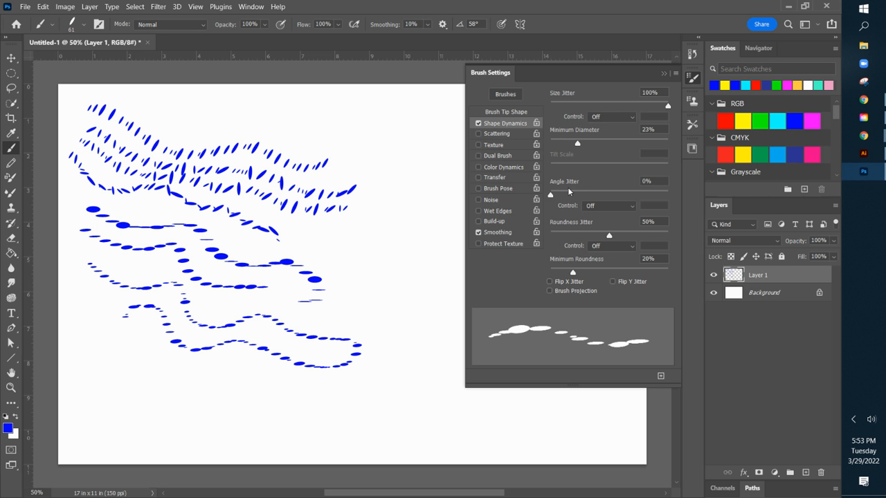
drag(551, 196, 576, 197)
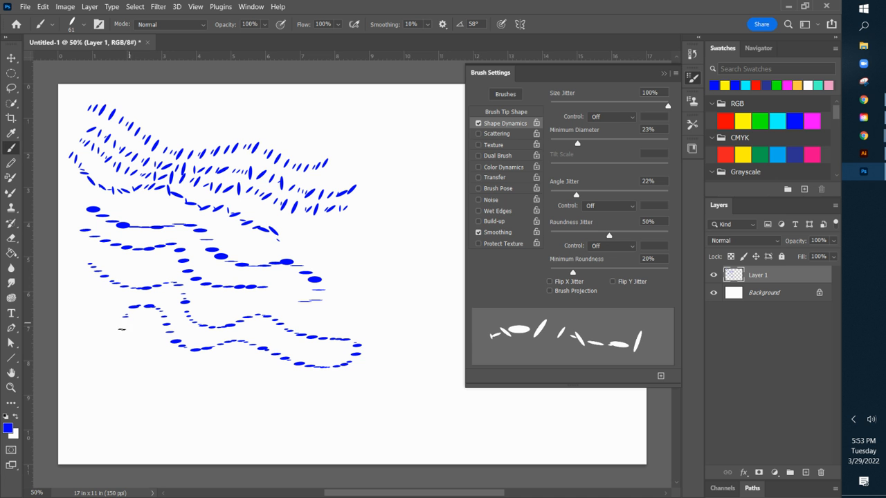
mouse_move(116, 344)
mouse_down()
mouse_move(152, 384)
mouse_move(237, 384)
mouse_move(357, 420)
mouse_move(399, 409)
mouse_move(414, 361)
mouse_move(390, 308)
mouse_move(420, 224)
mouse_up()
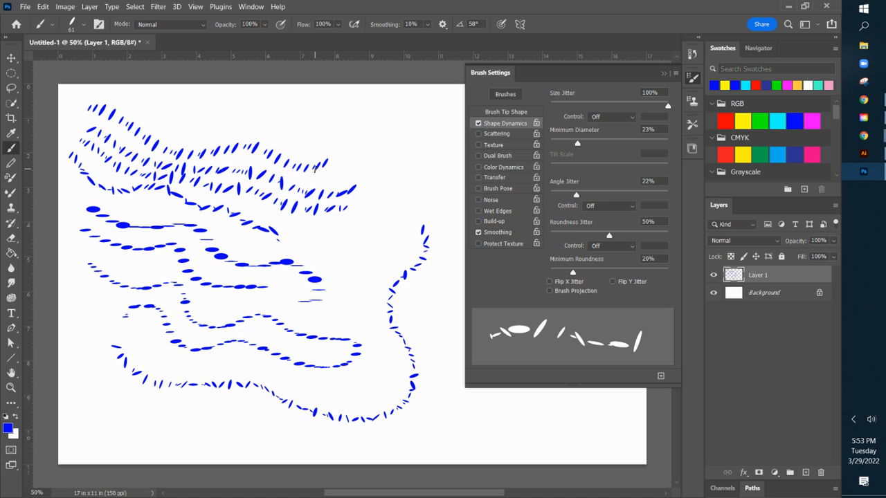
Undo all the Shape Dynamics practice strokes on Layer 1 and disable Shape Dynamics
key(ctrl+z)
key(ctrl+z)
key(ctrl+z)
key(ctrl+z)
key(ctrl+z)
key(ctrl+z)
key(ctrl+z)
key(ctrl+z)
key(ctrl+z)
key(ctrl+z)
key(ctrl+z)
key(ctrl+z)
key(ctrl+z)
key(ctrl+z)
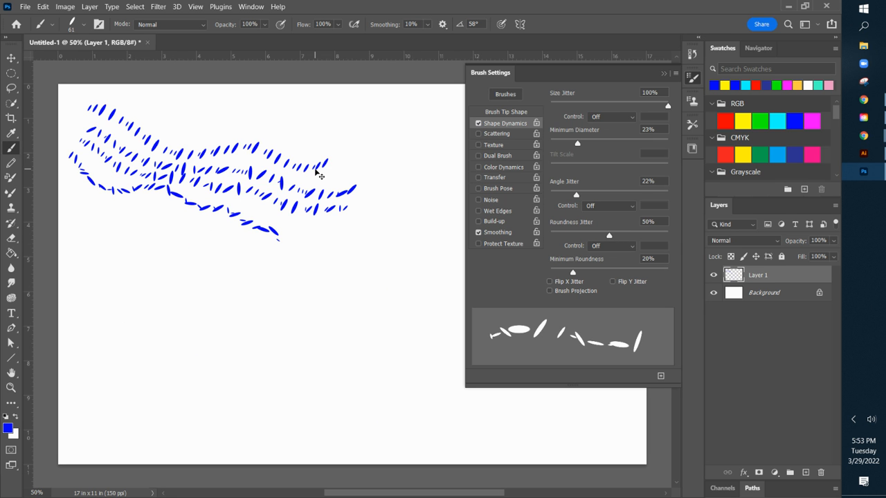
click(477, 123)
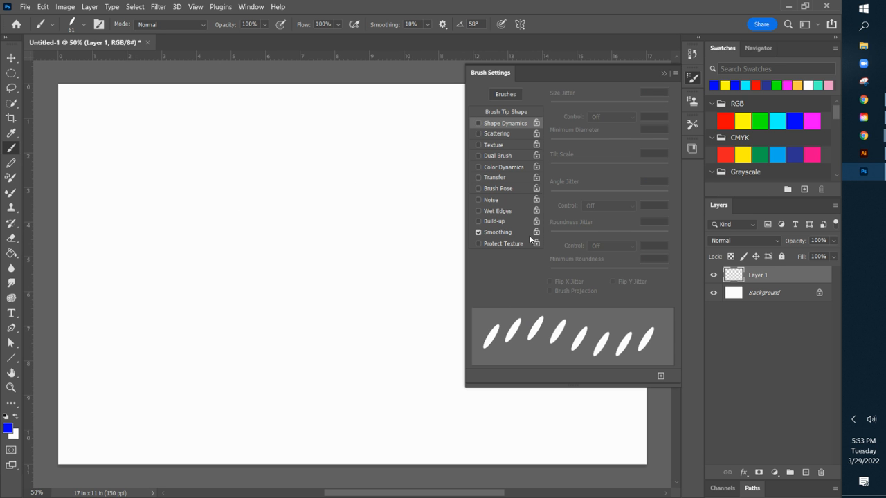
Enable Scattering with scatter at 221% and paint a scattered dashed stroke across the upper-left part of the canvas
click(501, 134)
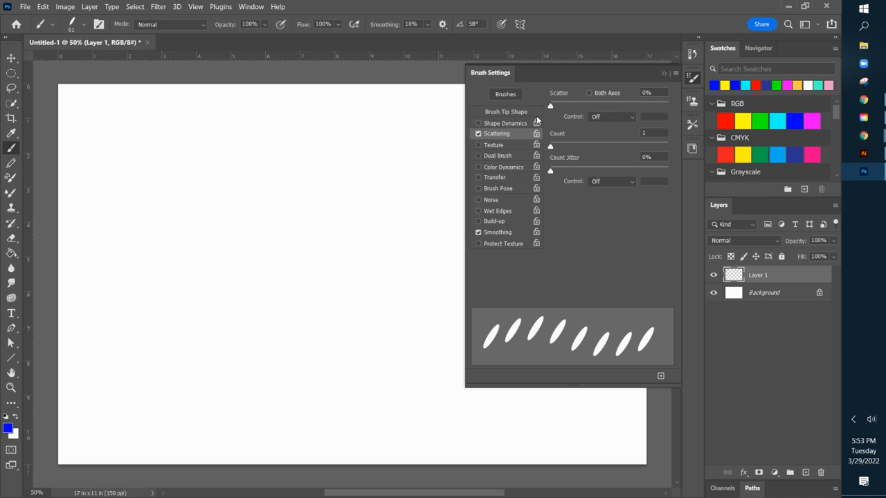
drag(550, 107, 576, 108)
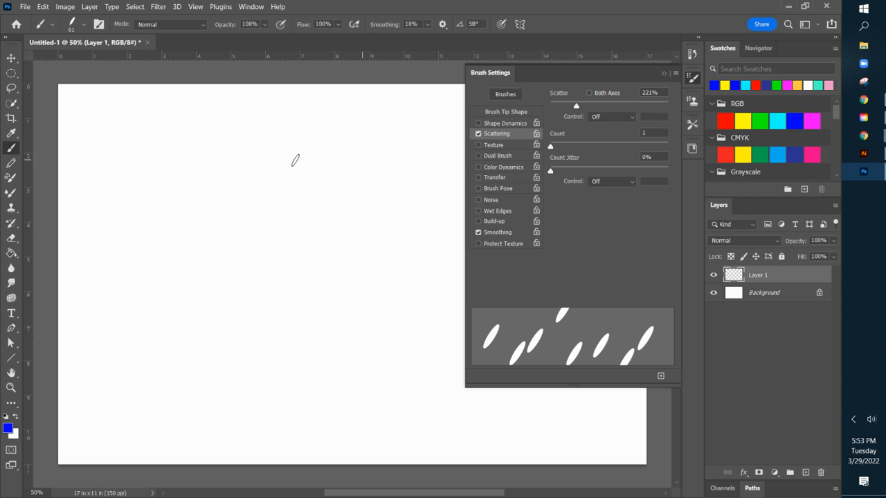
drag(115, 121, 332, 176)
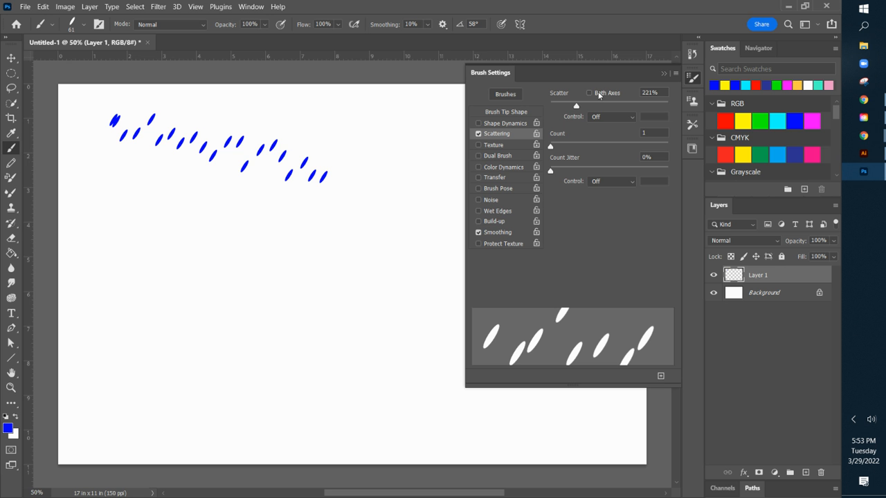
Scatter along both axes and paint a winding stroke below the first, and paint a diagonal stroke beneath it with the count at 5
click(589, 93)
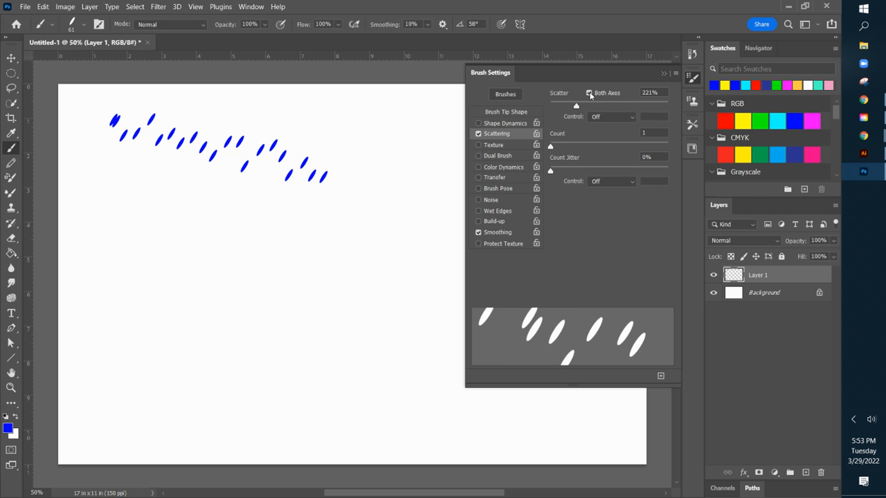
mouse_move(107, 183)
mouse_down()
mouse_move(222, 207)
mouse_move(256, 239)
mouse_move(294, 253)
mouse_move(369, 212)
mouse_move(388, 231)
mouse_move(394, 274)
mouse_move(171, 243)
mouse_up()
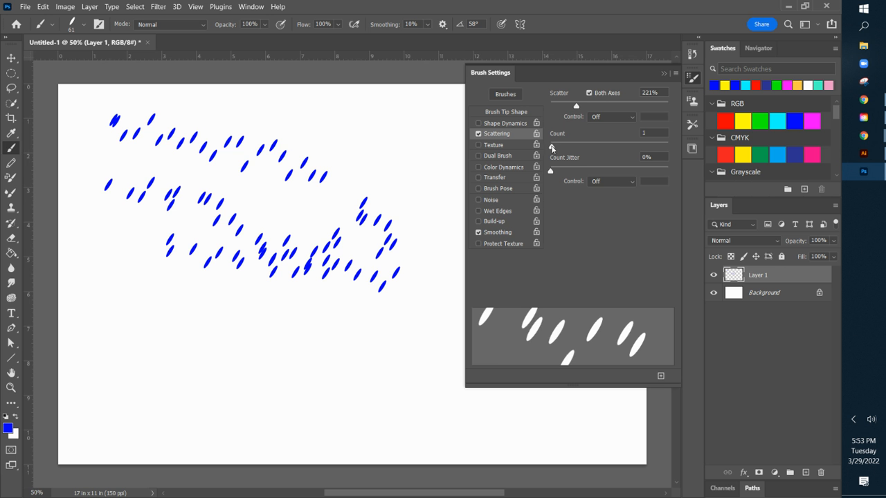
drag(555, 147, 583, 151)
mouse_move(115, 299)
mouse_down()
mouse_move(249, 354)
mouse_move(363, 381)
mouse_up()
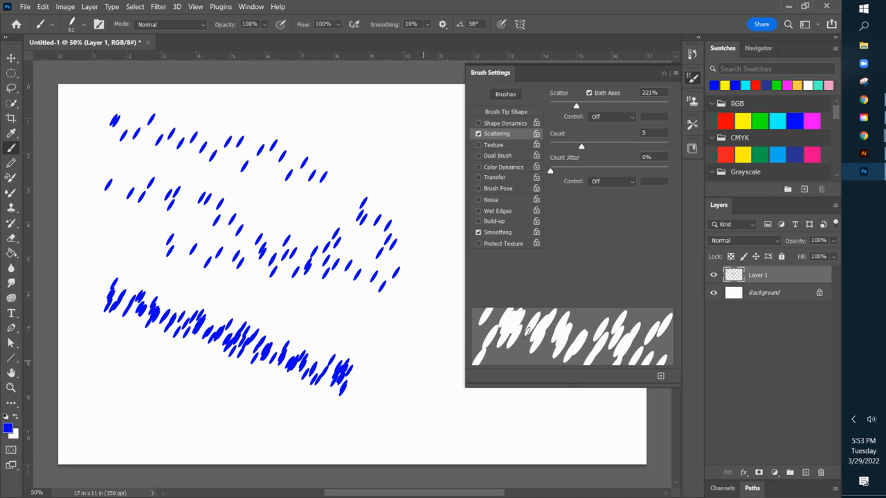
Paint a lower diagonal stroke at 65% count jitter, and a long winding stroke over the upper canvas with scatter at 500%
drag(552, 174, 625, 177)
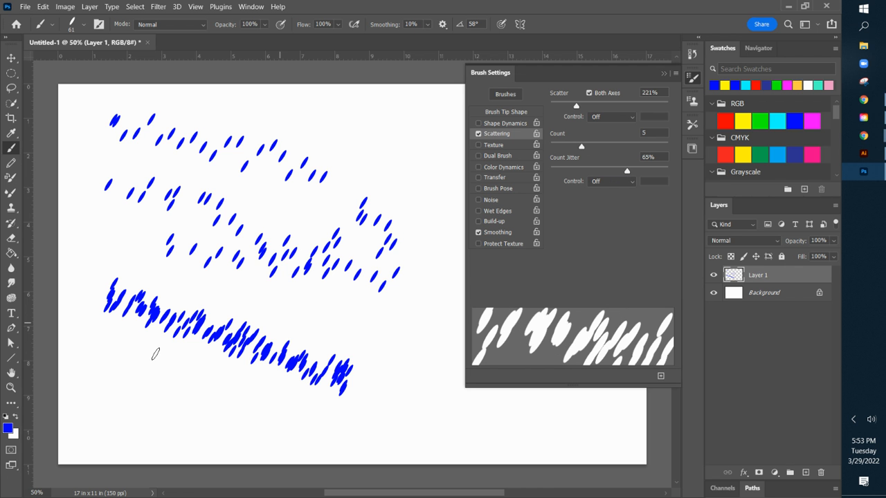
mouse_move(90, 348)
mouse_down()
mouse_move(193, 397)
mouse_move(344, 431)
mouse_up()
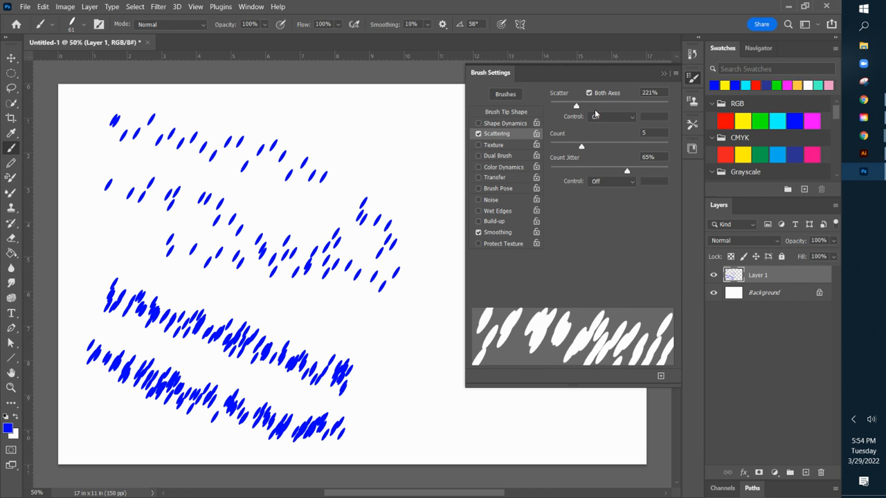
drag(577, 107, 610, 108)
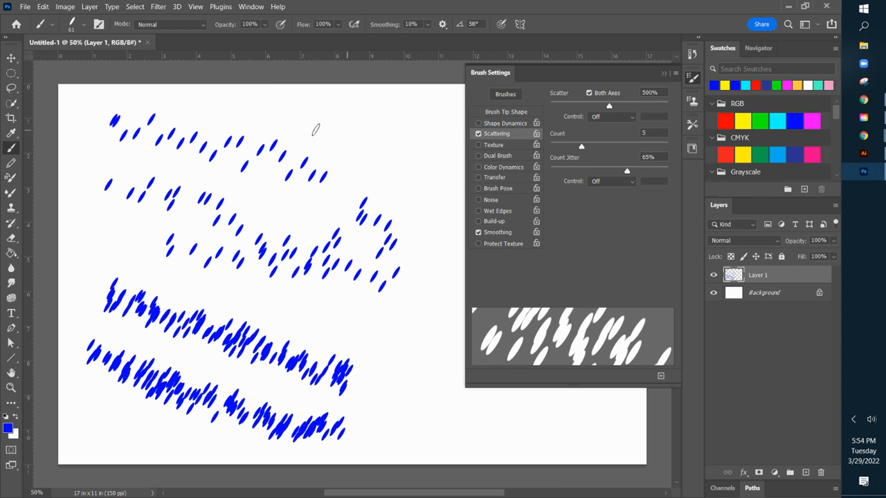
mouse_move(262, 112)
mouse_down()
mouse_move(365, 143)
mouse_move(430, 202)
mouse_move(358, 218)
mouse_move(202, 162)
mouse_move(151, 178)
mouse_move(206, 221)
mouse_move(326, 274)
mouse_move(405, 357)
mouse_up()
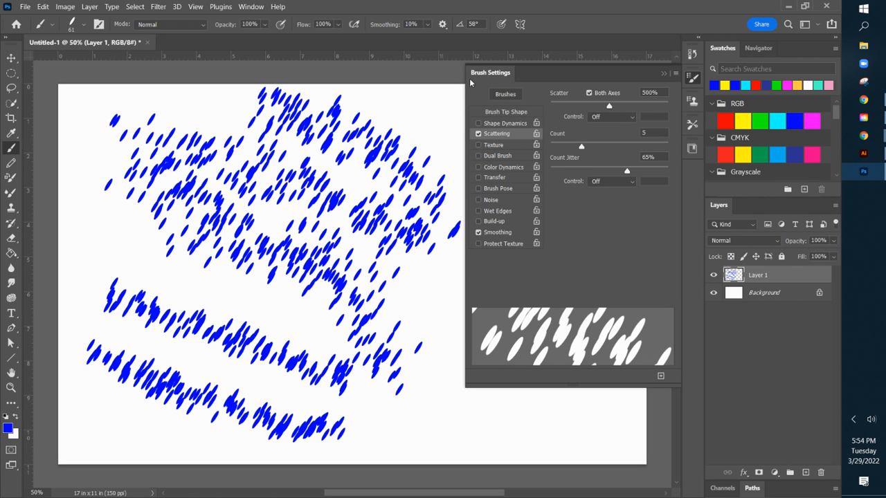
Disable Scattering for the brush and show its Brush Tip Shape settings
click(478, 134)
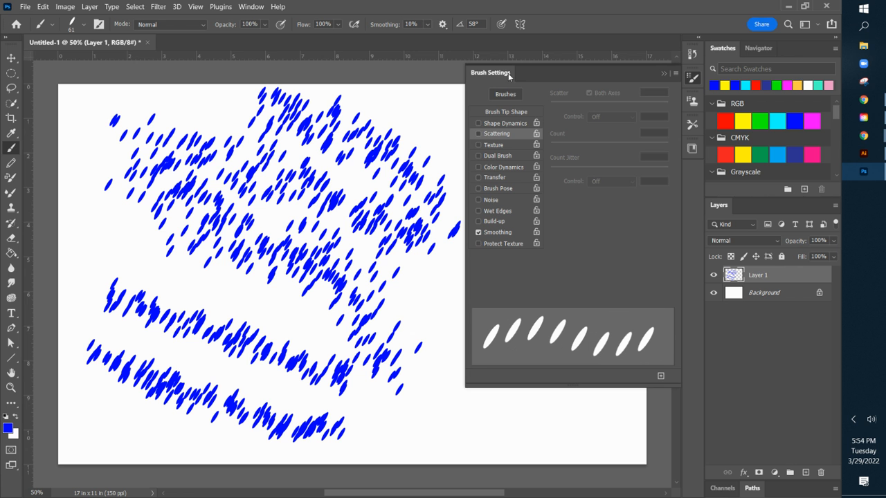
click(513, 114)
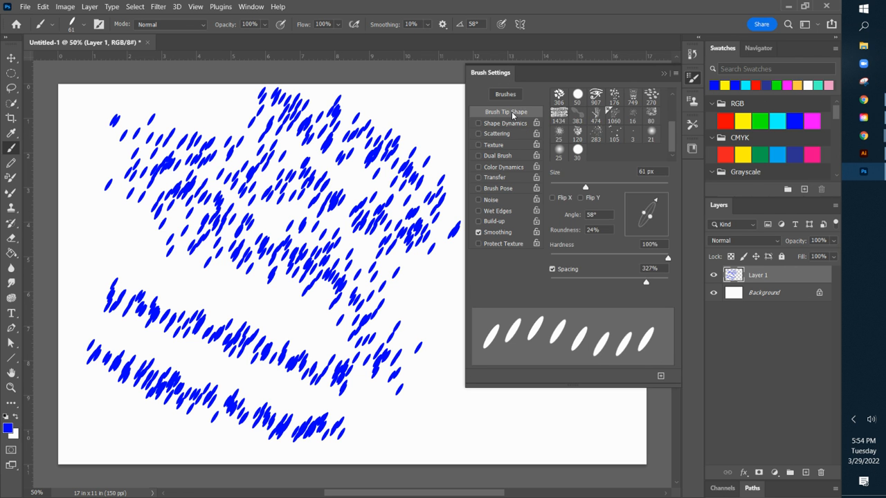